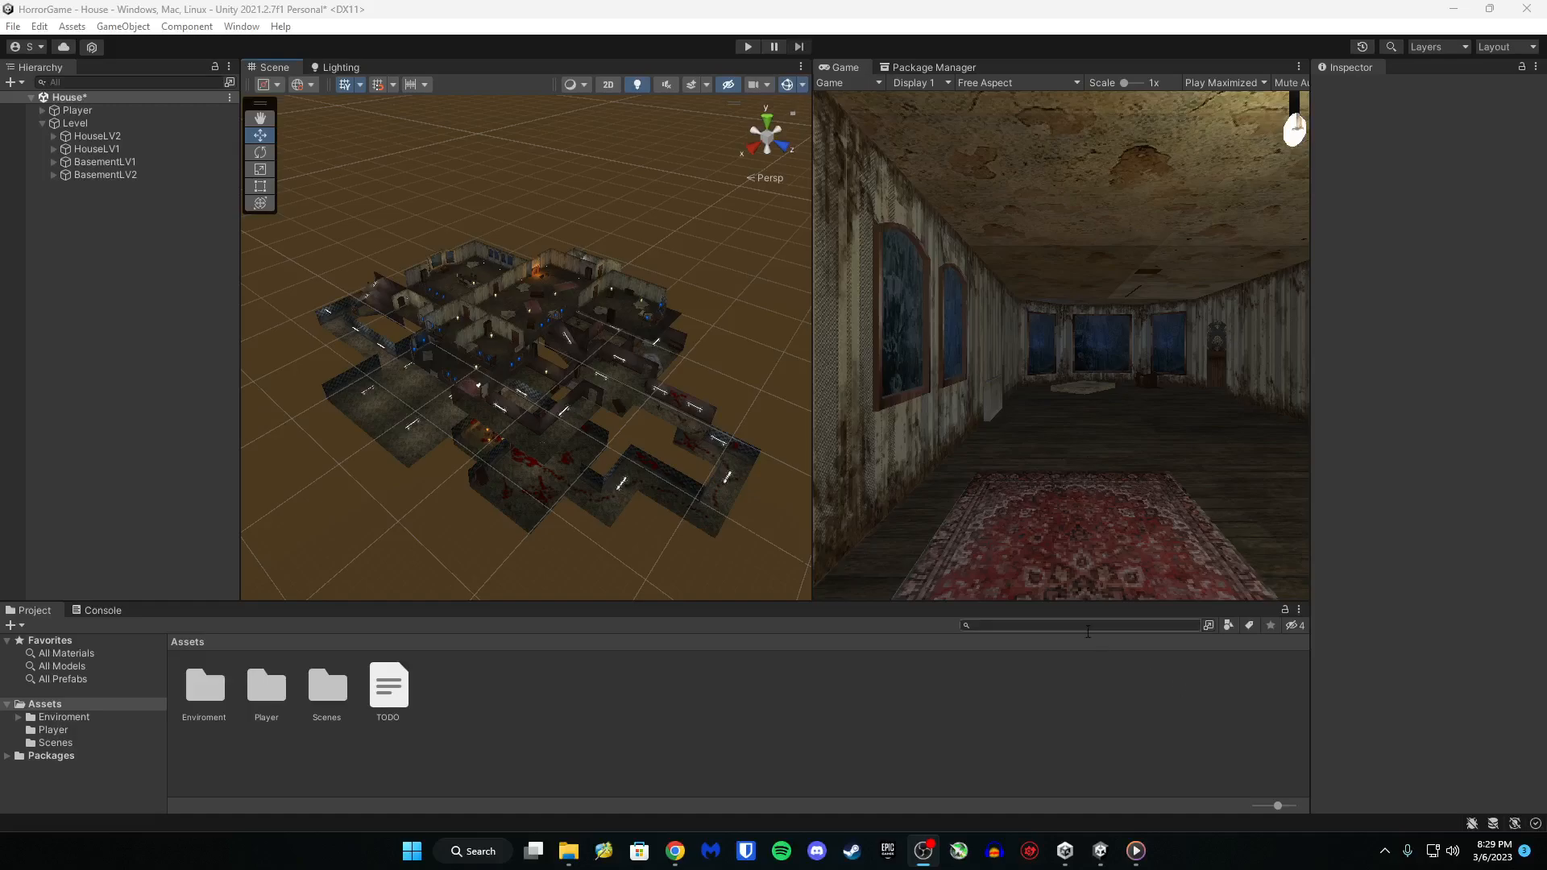
Set the environment lighting intensity multiplier to 0 and return to the scene view of the level
{"action": "left_click_drag", "start_coordinate": [717, 527], "coordinate": [906, 530], "text": "alt"}
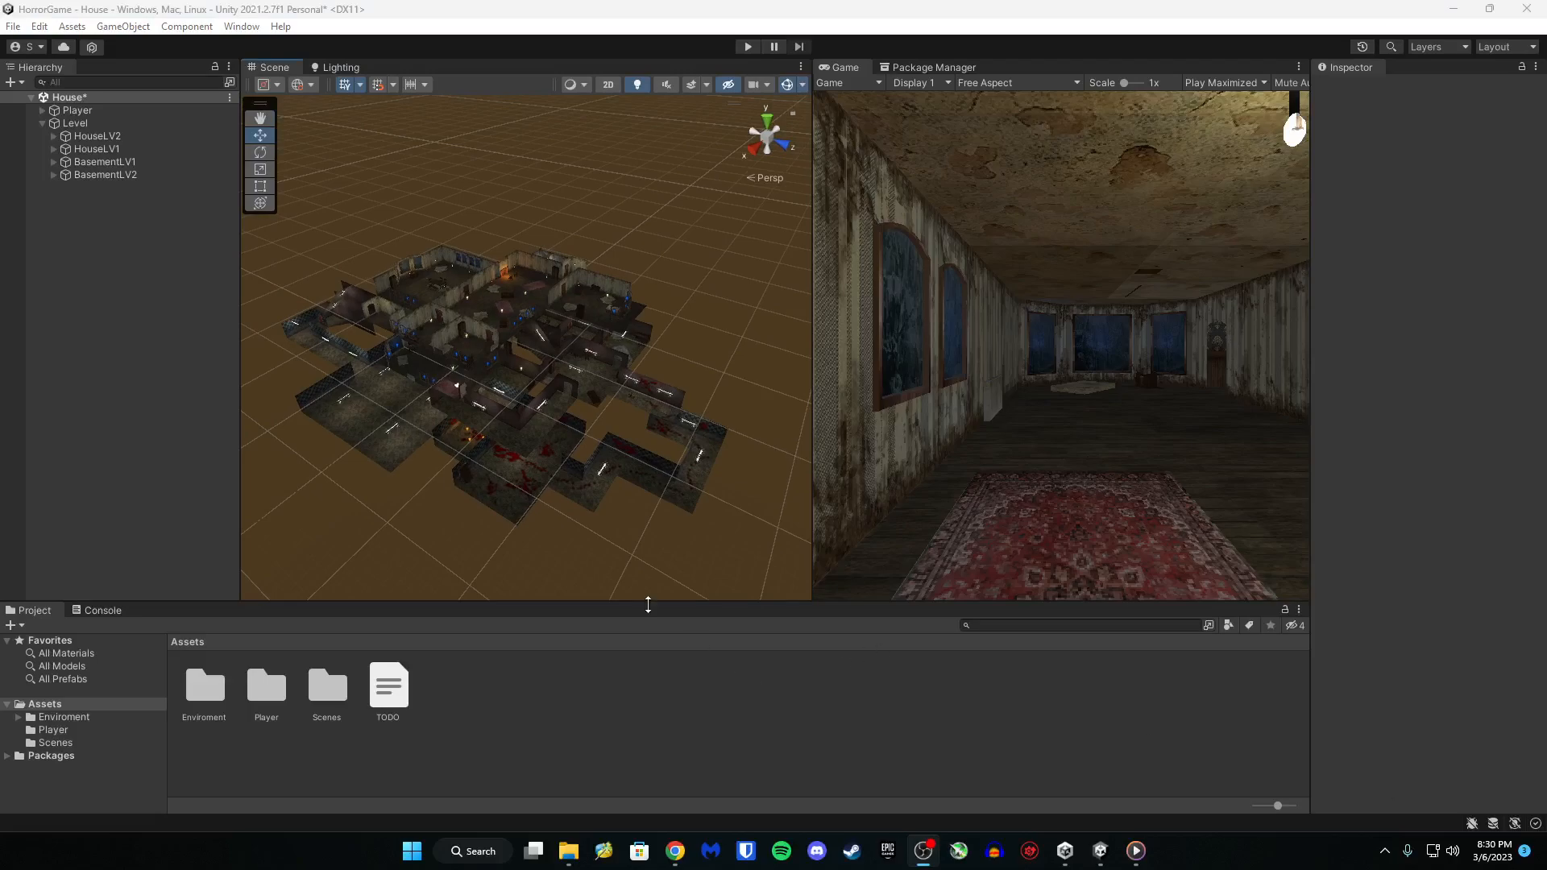
{"action": "left_click", "coordinate": [351, 69]}
{"action": "left_click", "coordinate": [794, 228]}
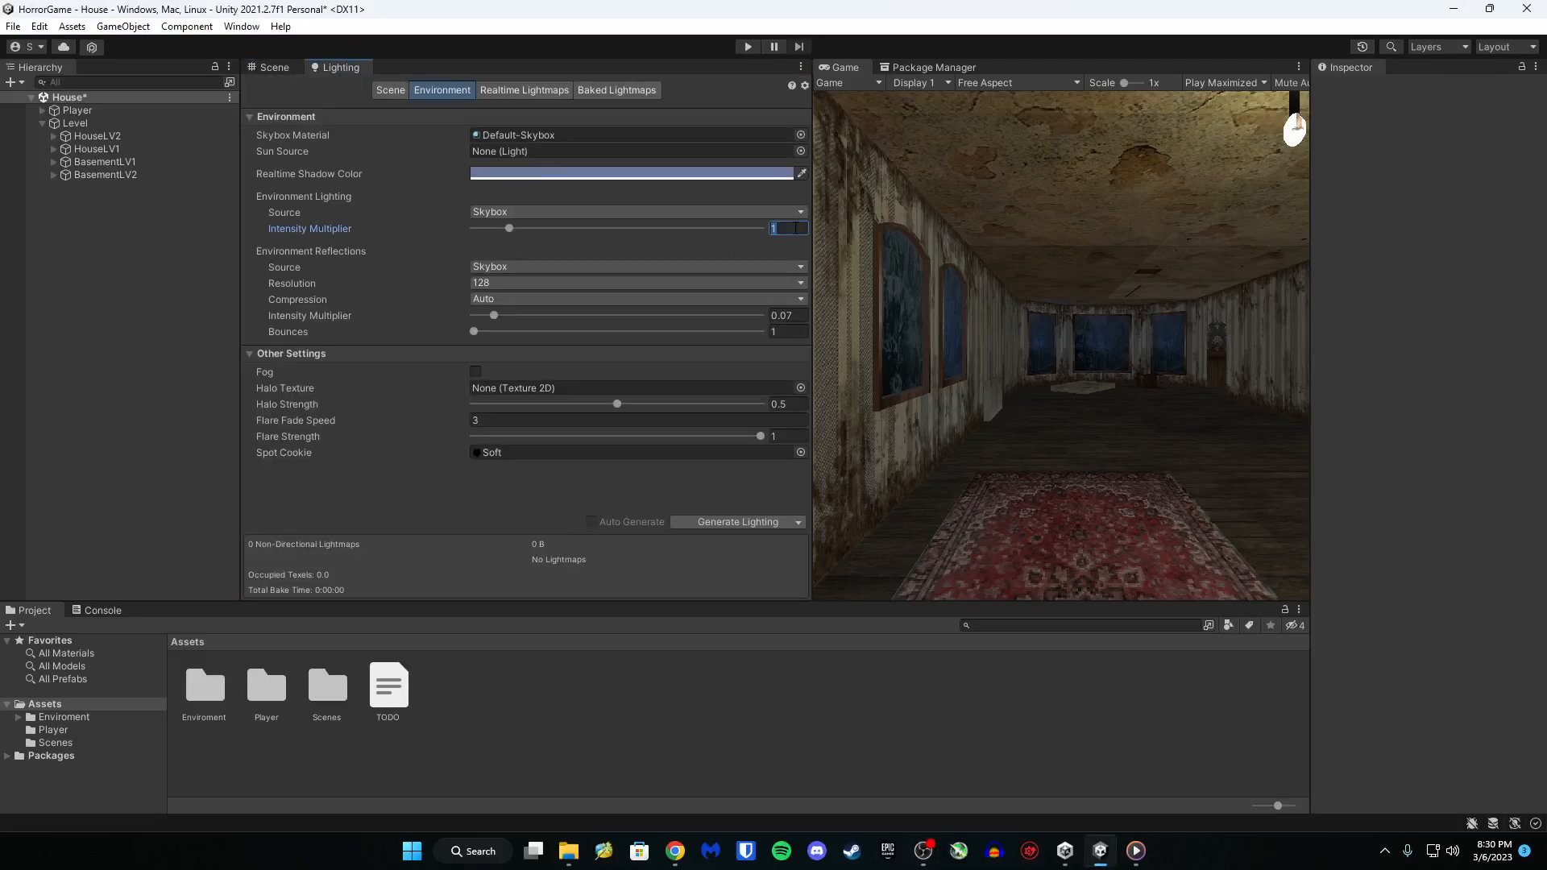
{"action": "type", "text": "0"}
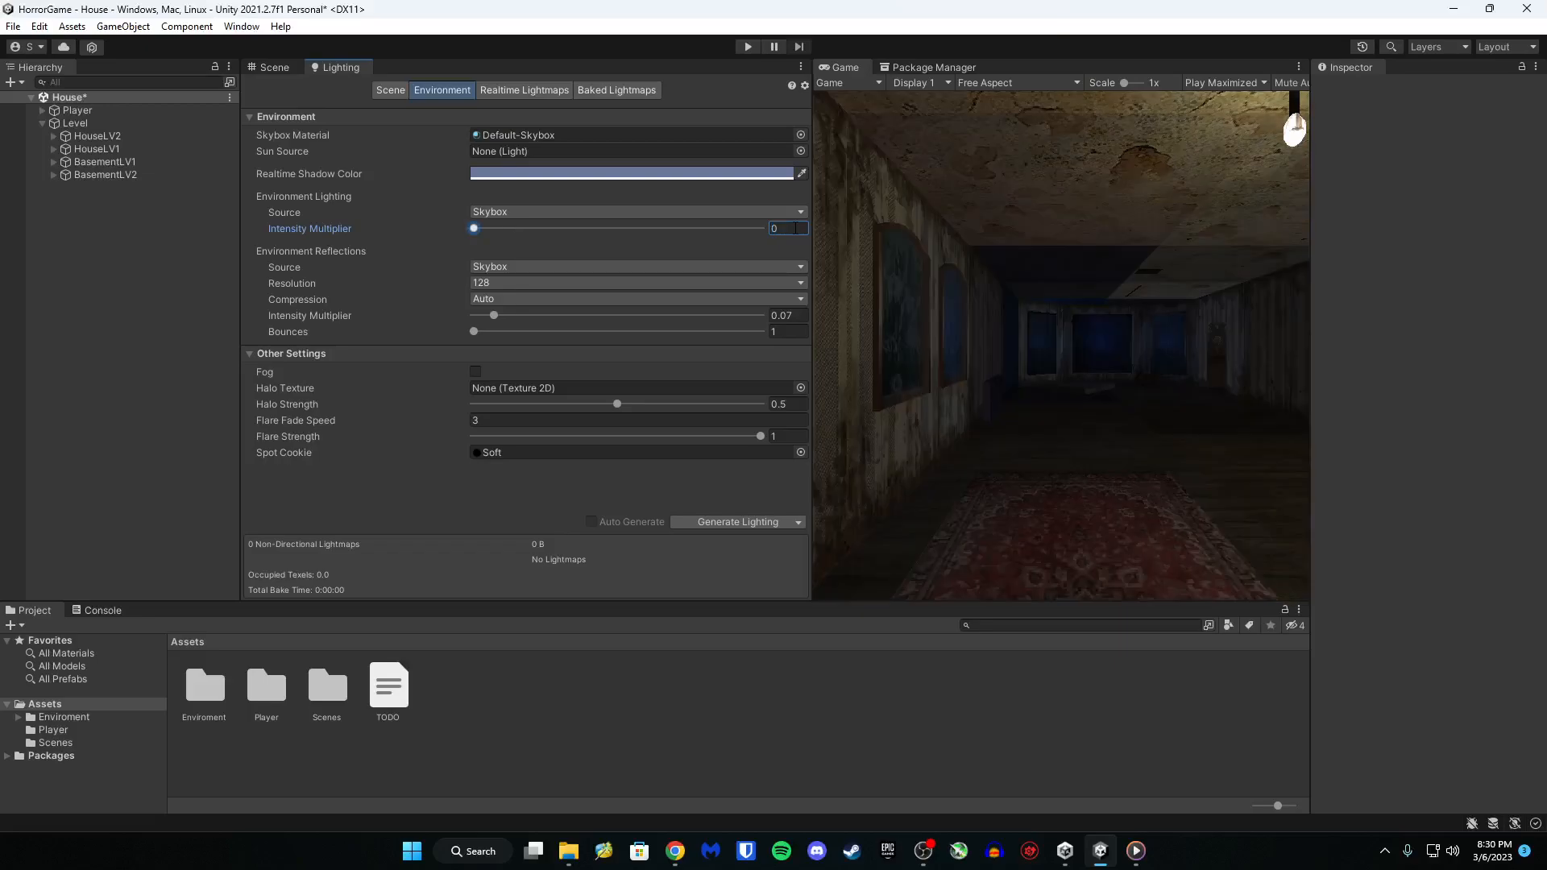
{"action": "left_click", "coordinate": [270, 67]}
{"action": "right_click_drag", "start_coordinate": [549, 413], "coordinate": [569, 417]}
{"action": "key", "text": "a"}
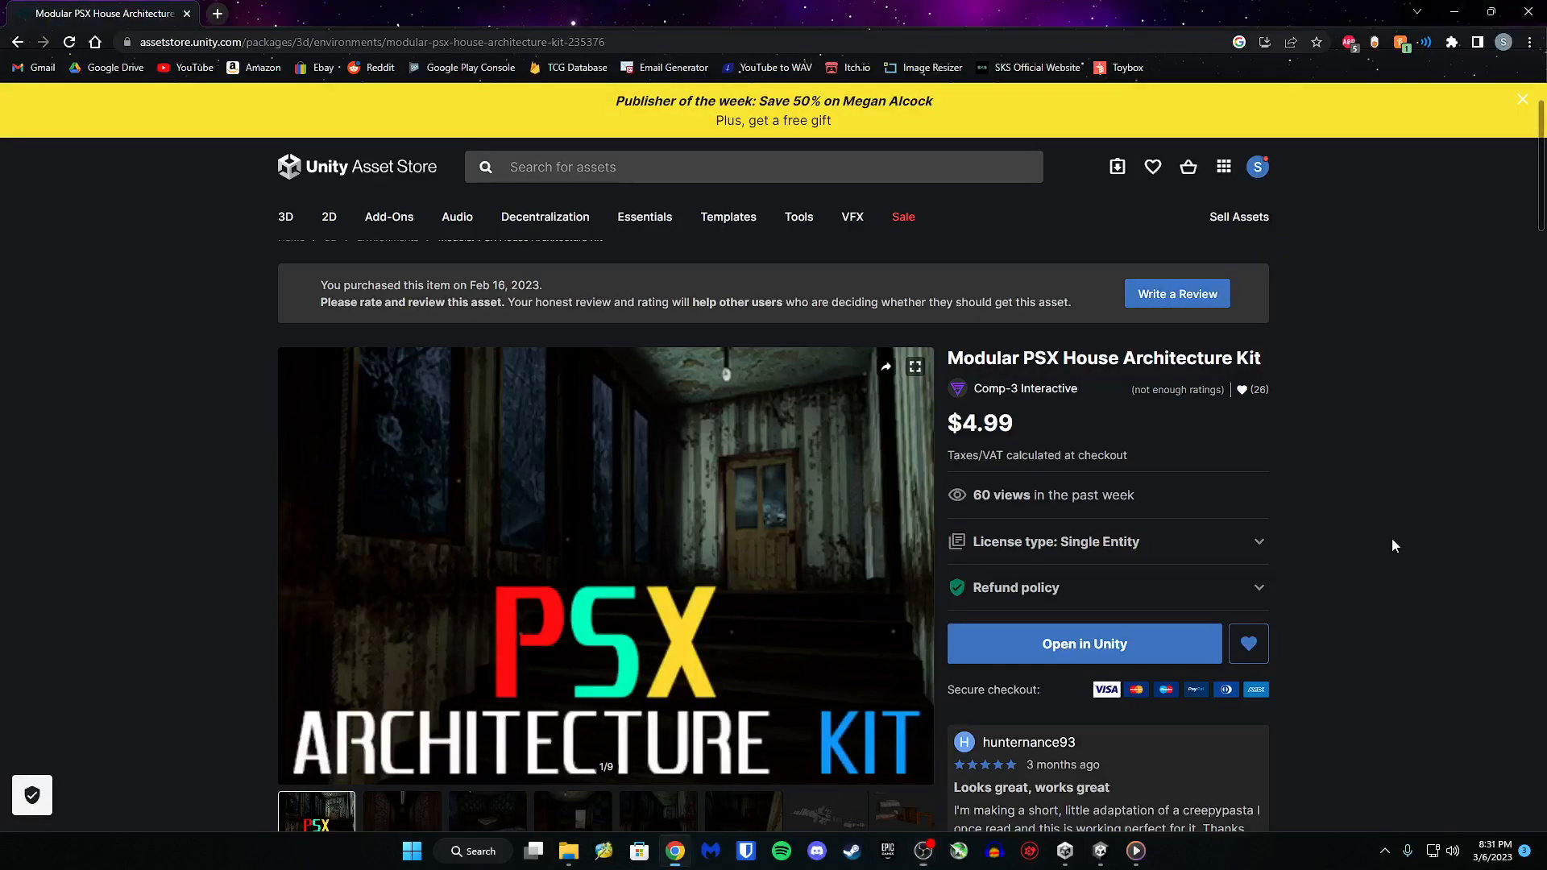
Look through the preview images and price of the Modular PSX House Architecture Kit on the Unity Asset Store page
{"action": "scroll", "coordinate": [1370, 560], "scroll_direction": "down", "scroll_amount": 1}
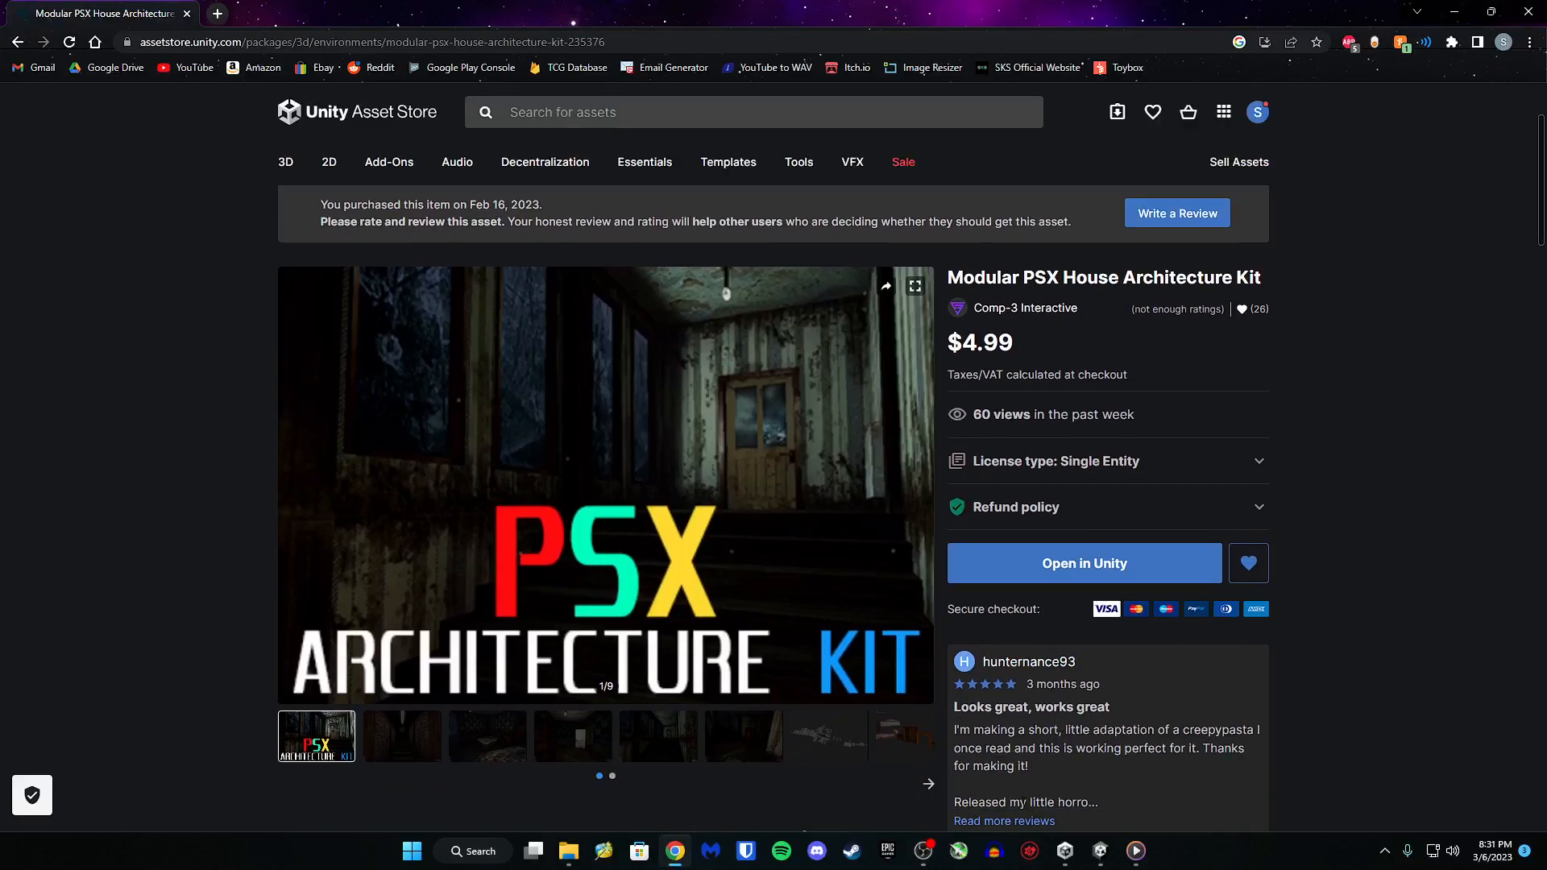
{"action": "left_click", "coordinate": [436, 748]}
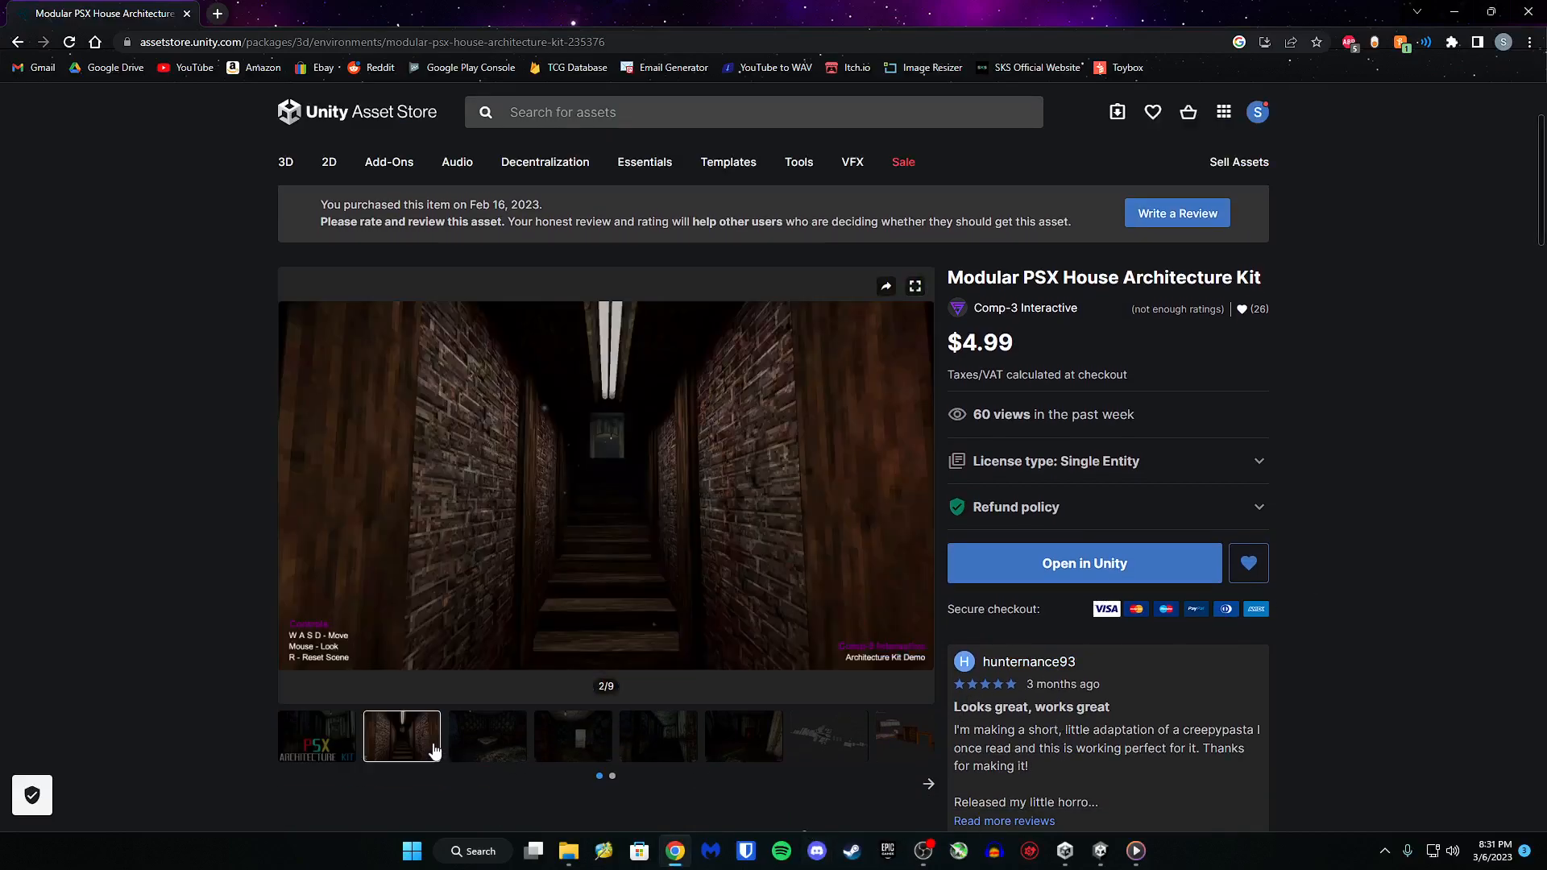
{"action": "left_click", "coordinate": [497, 759]}
{"action": "left_click", "coordinate": [569, 749]}
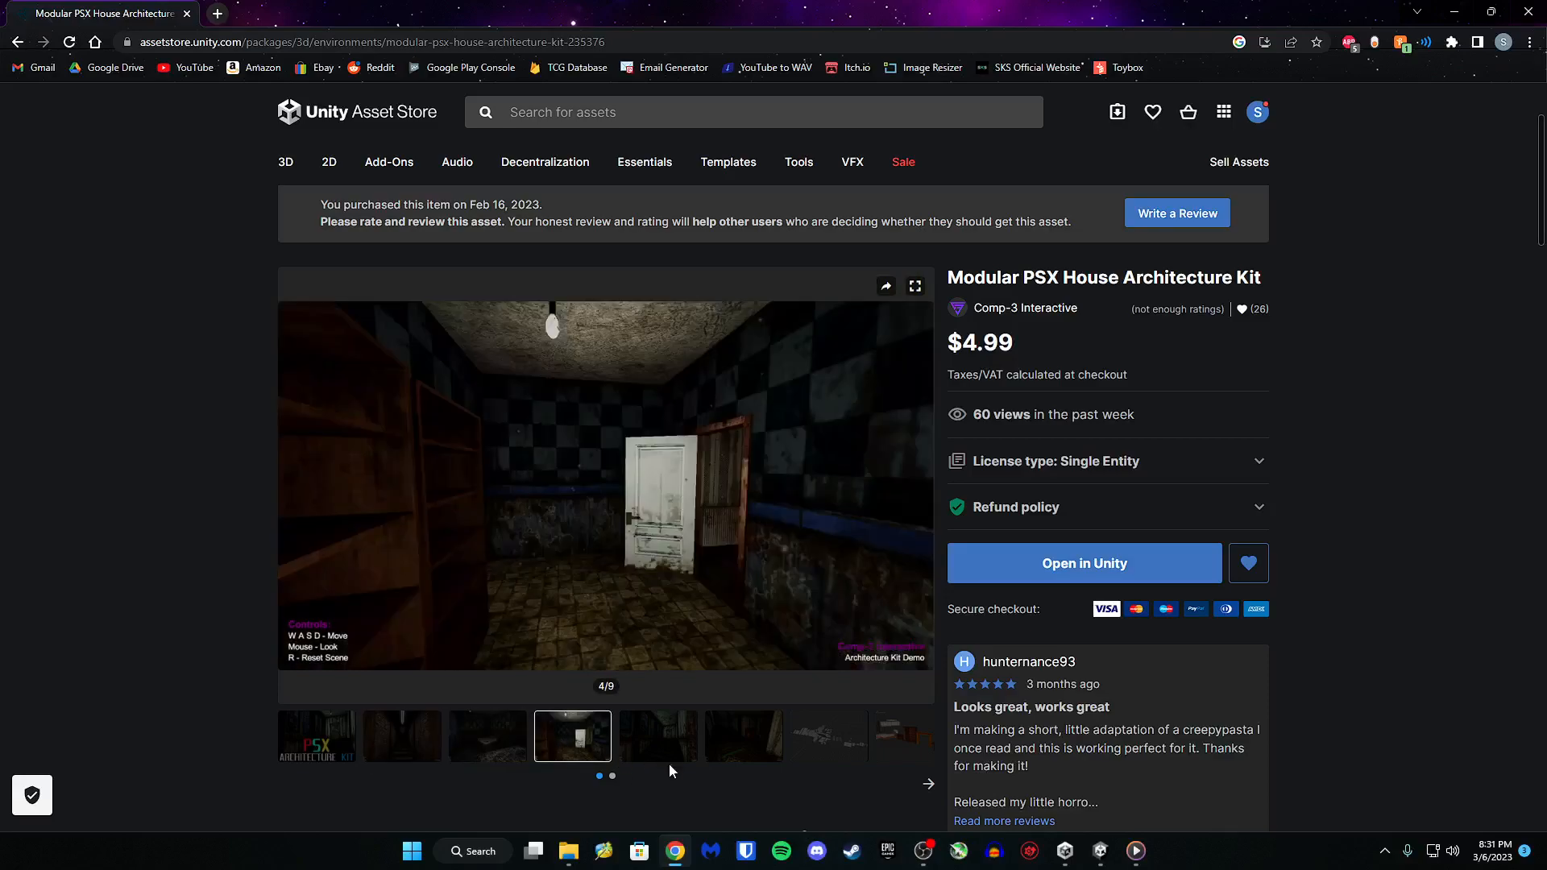
{"action": "left_click", "coordinate": [685, 741]}
{"action": "left_click", "coordinate": [740, 757]}
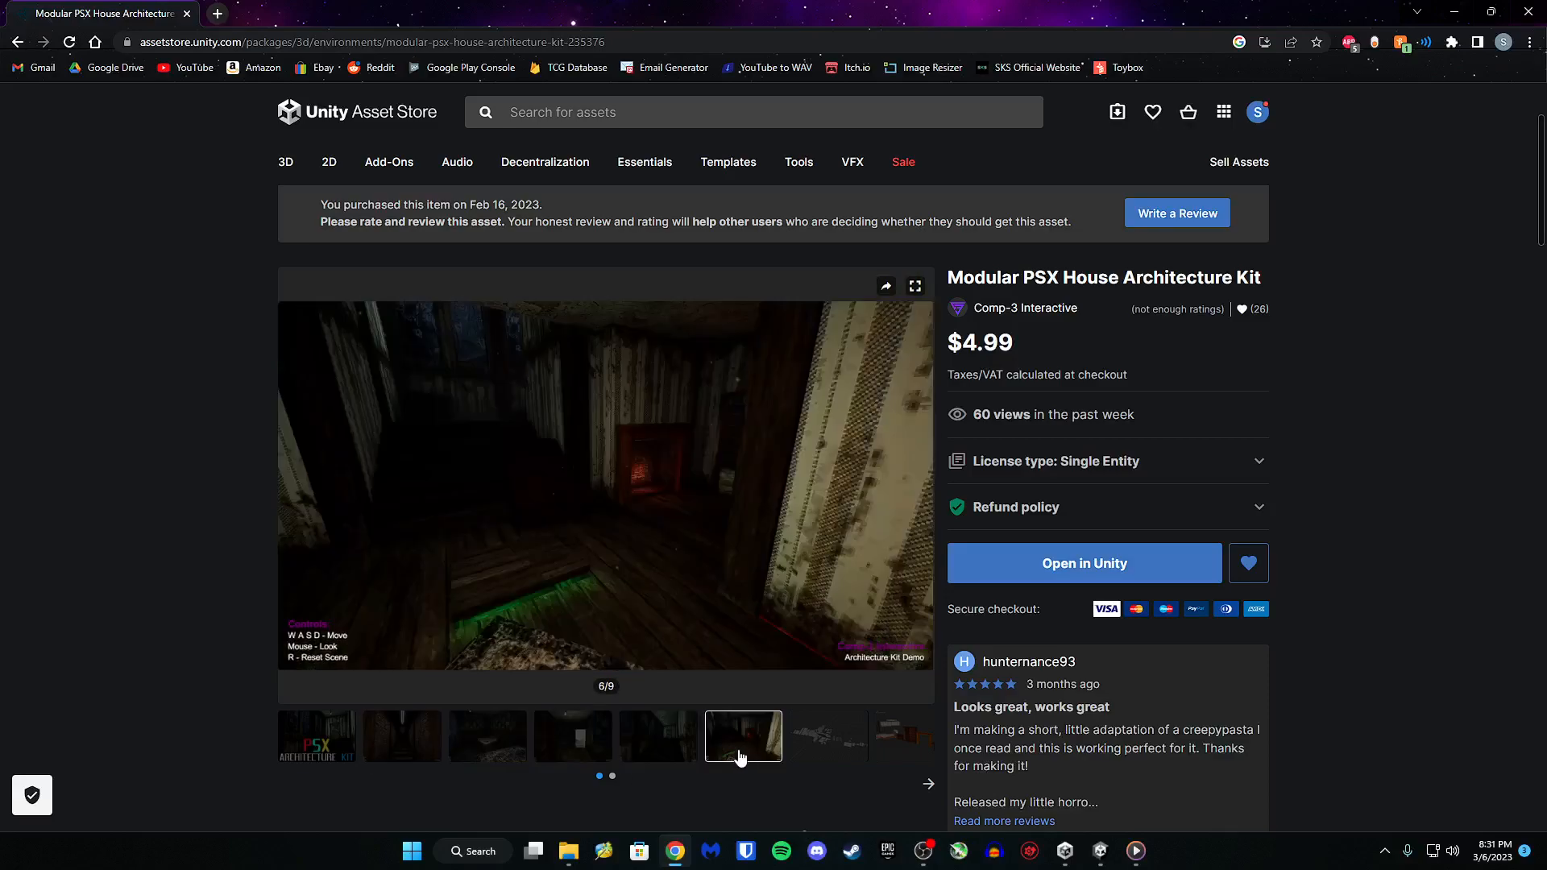
{"action": "left_click", "coordinate": [855, 751]}
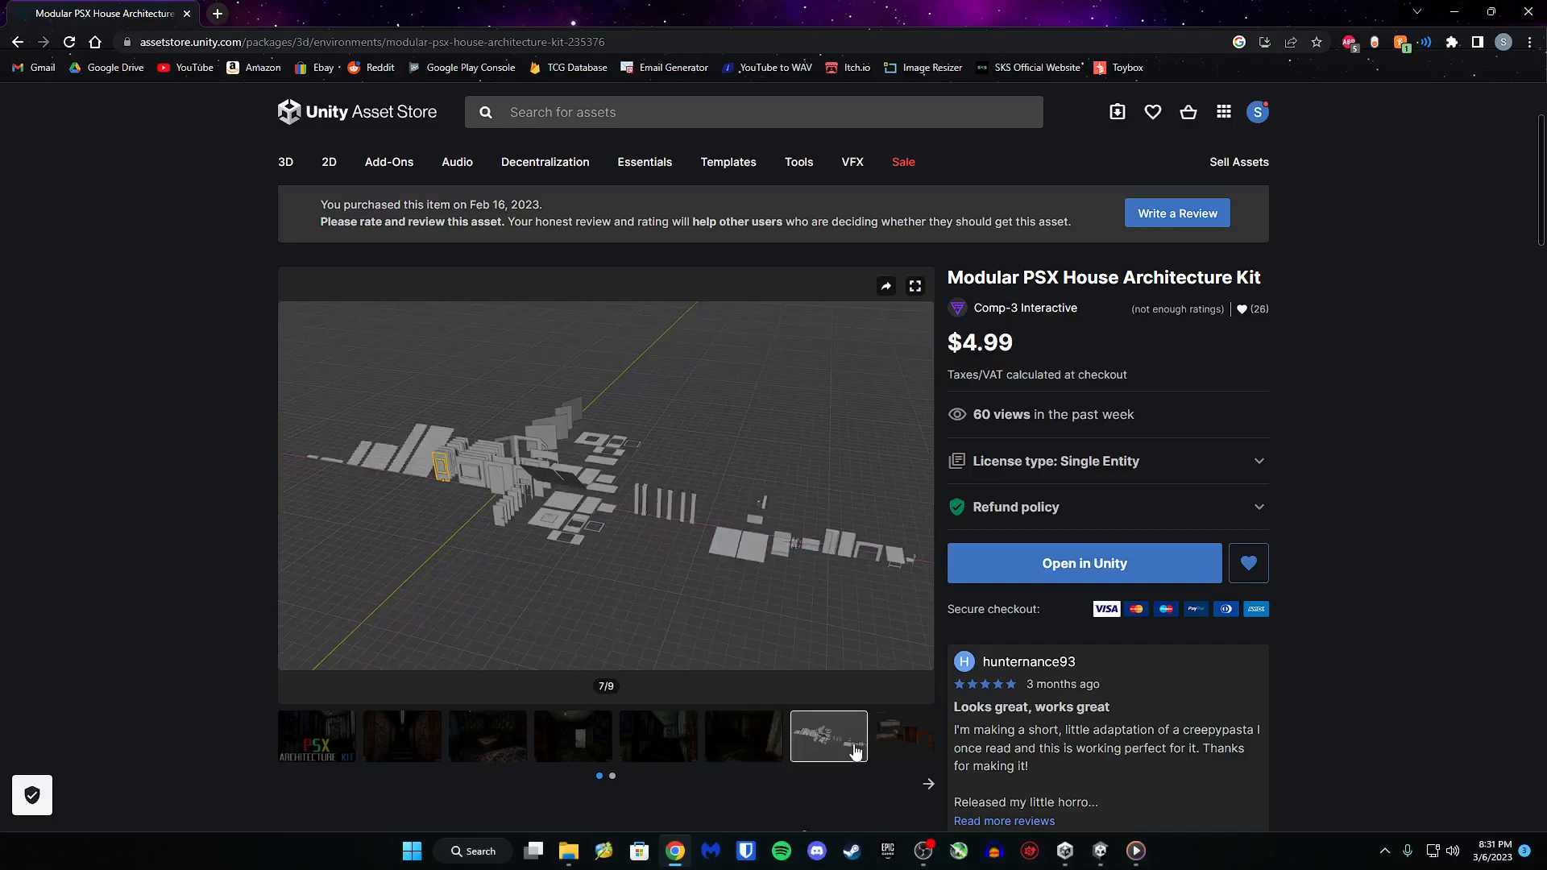
{"action": "left_click", "coordinate": [522, 756]}
{"action": "left_click", "coordinate": [436, 749]}
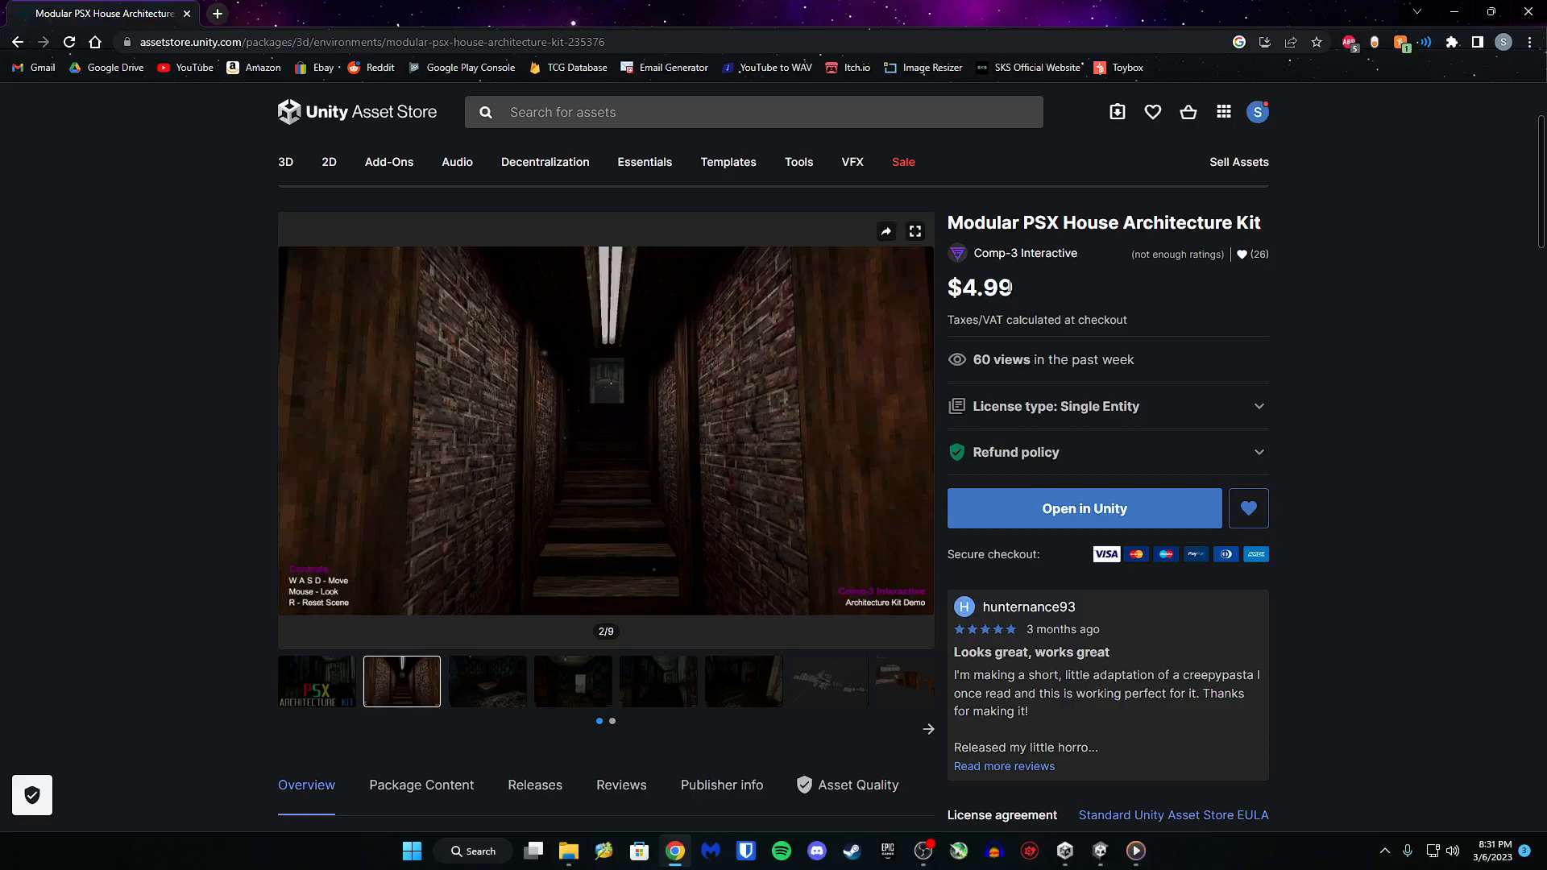
{"action": "key", "text": "ctrl+a"}
{"action": "left_click", "coordinate": [1087, 304]}
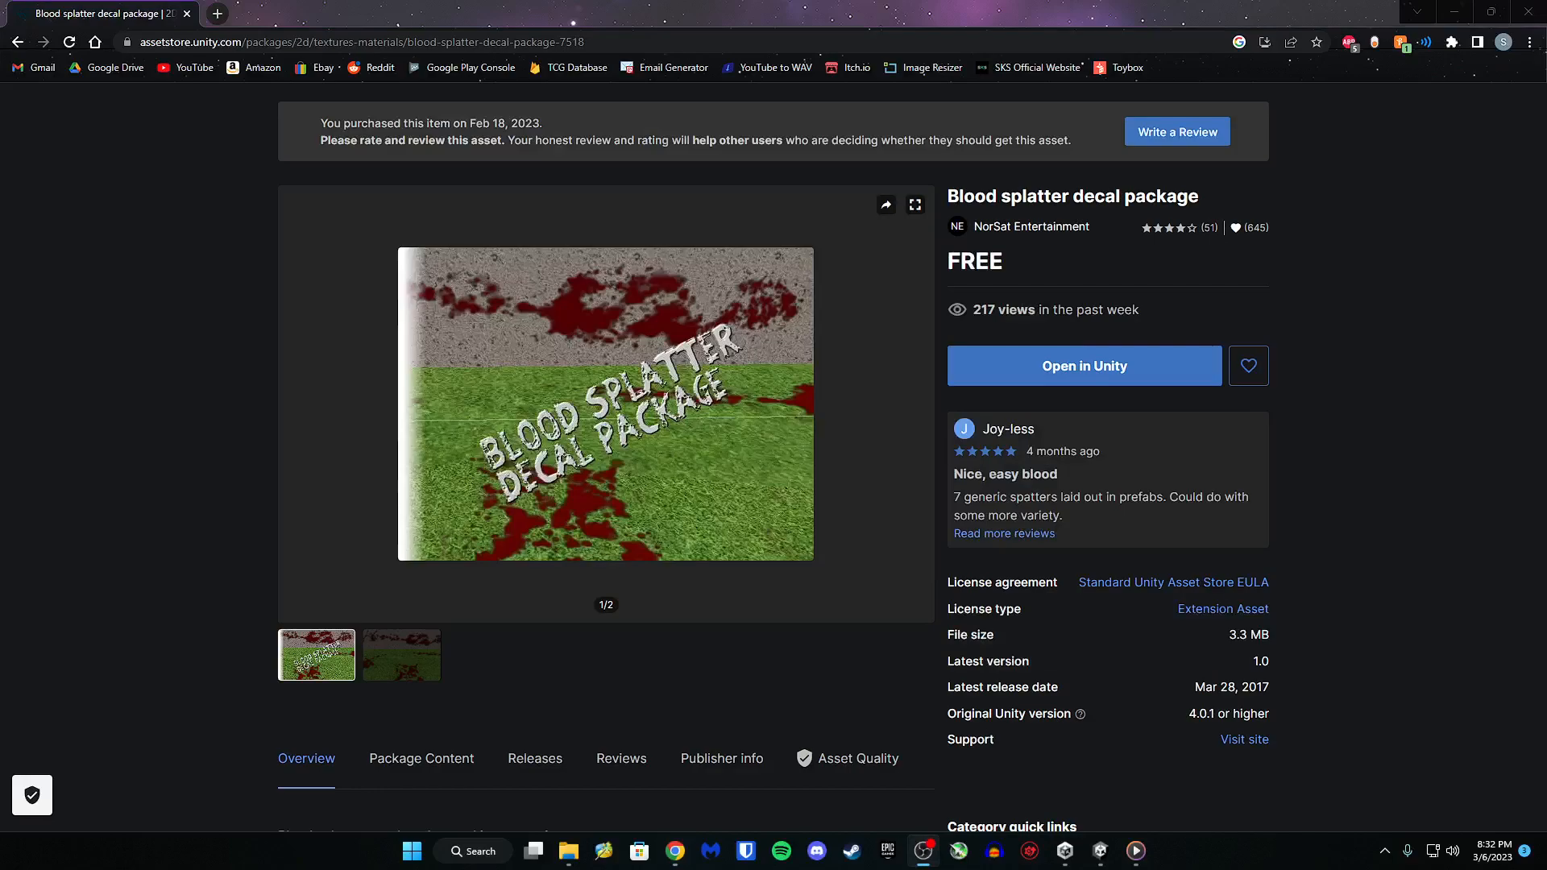
Look through the preview images and overview of the Blood splatter decal package on its Asset Store page
{"action": "left_click", "coordinate": [403, 681]}
{"action": "scroll", "coordinate": [766, 697], "scroll_direction": "up", "scroll_amount": 1}
{"action": "scroll", "coordinate": [798, 705], "scroll_direction": "up", "scroll_amount": 1}
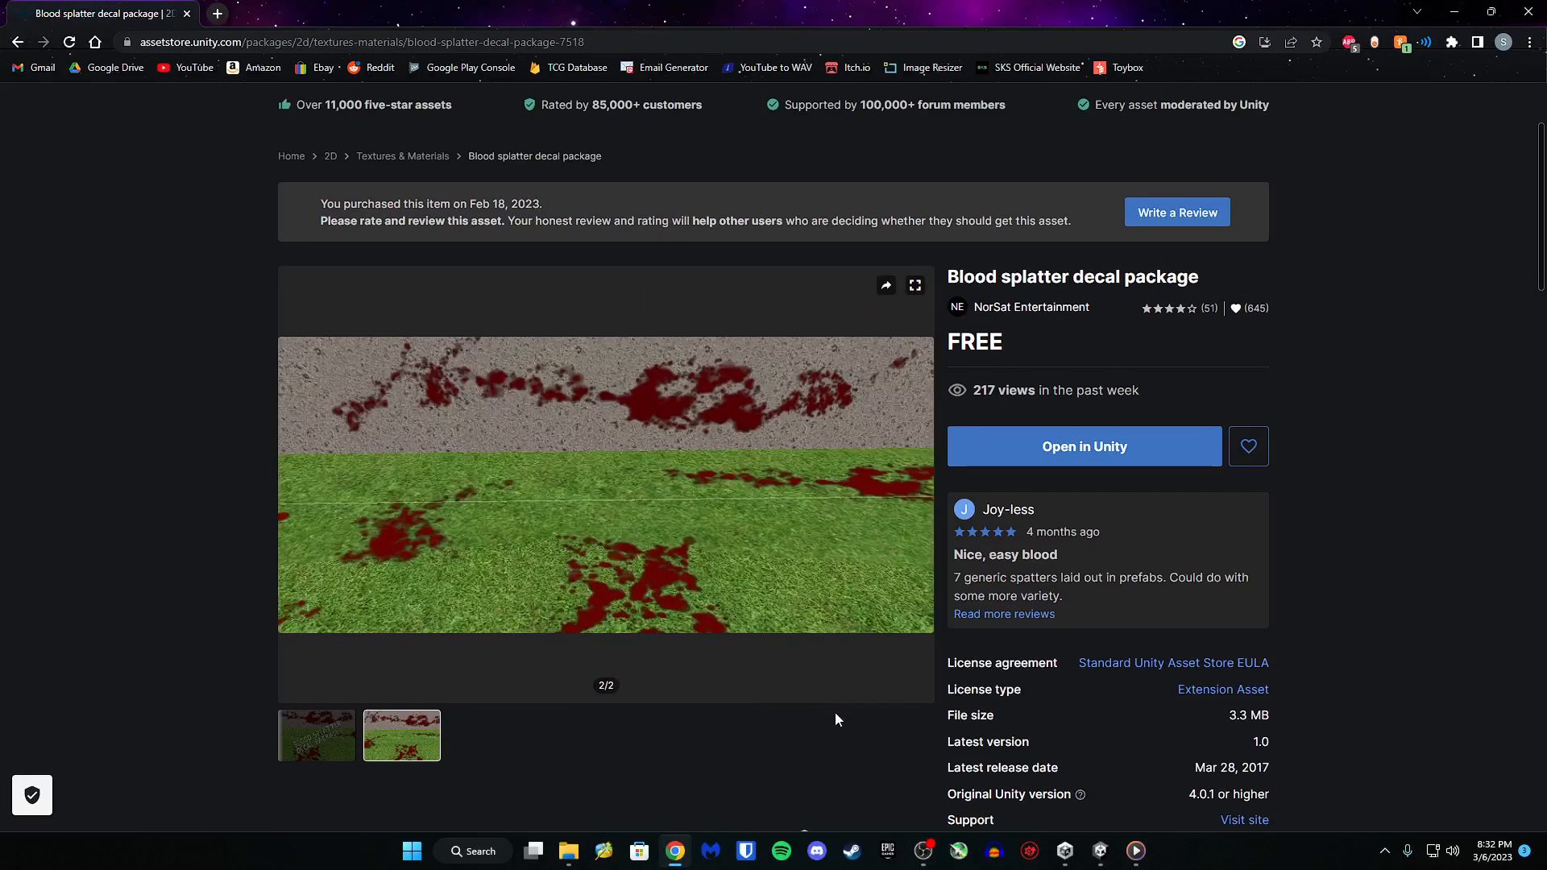
{"action": "mouse_move", "coordinate": [876, 686]}
{"action": "scroll", "coordinate": [641, 698], "scroll_direction": "down", "scroll_amount": 1}
{"action": "left_click", "coordinate": [319, 676]}
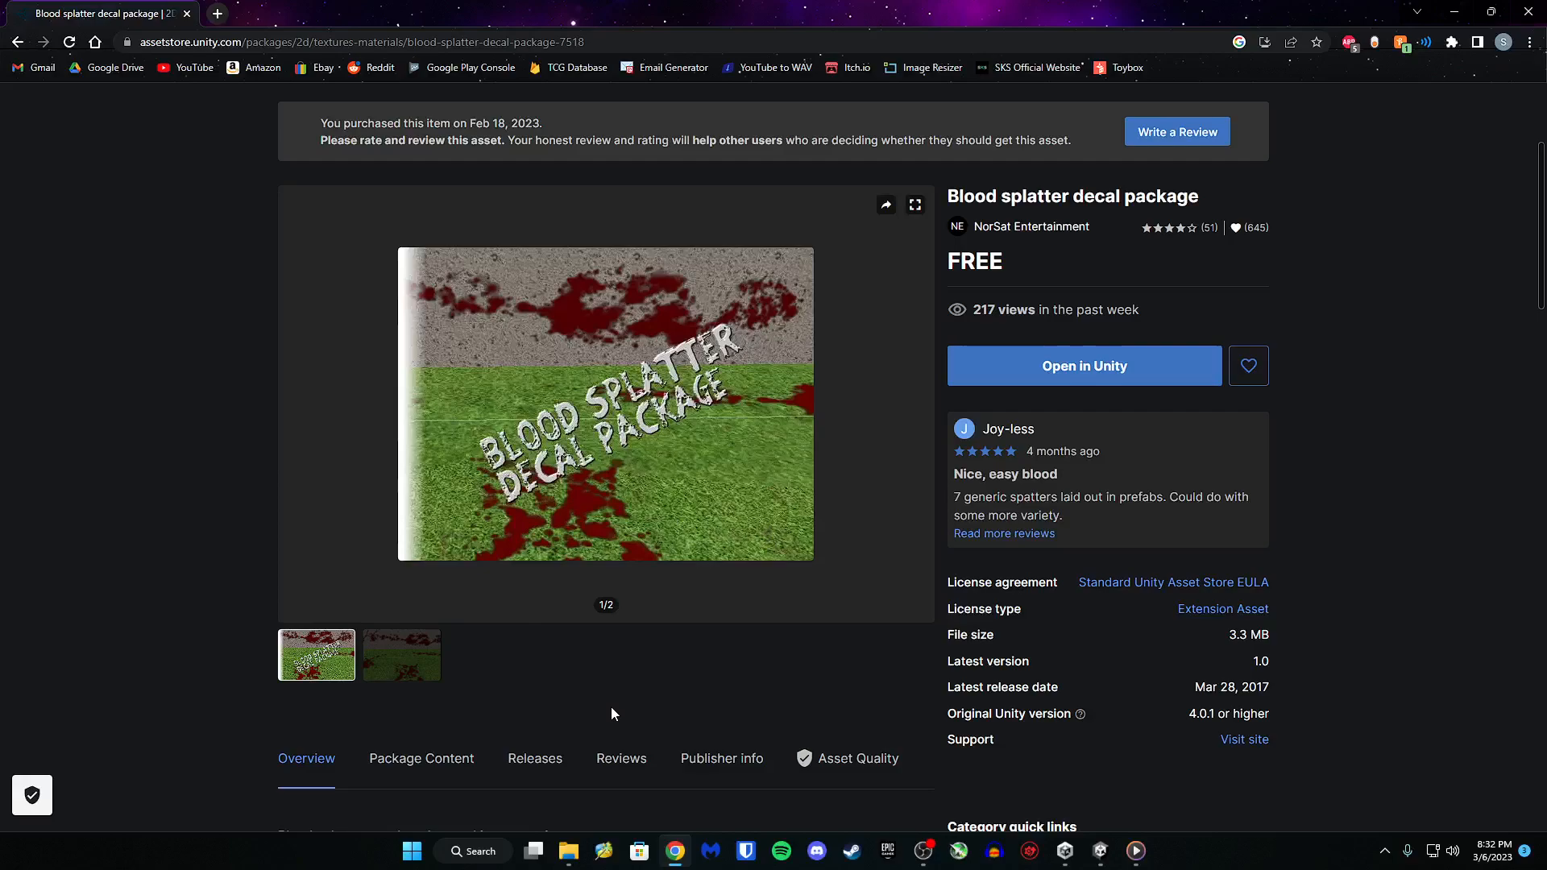
{"action": "scroll", "coordinate": [673, 715], "scroll_direction": "down", "scroll_amount": 2}
{"action": "scroll", "coordinate": [847, 713], "scroll_direction": "up", "scroll_amount": 2}
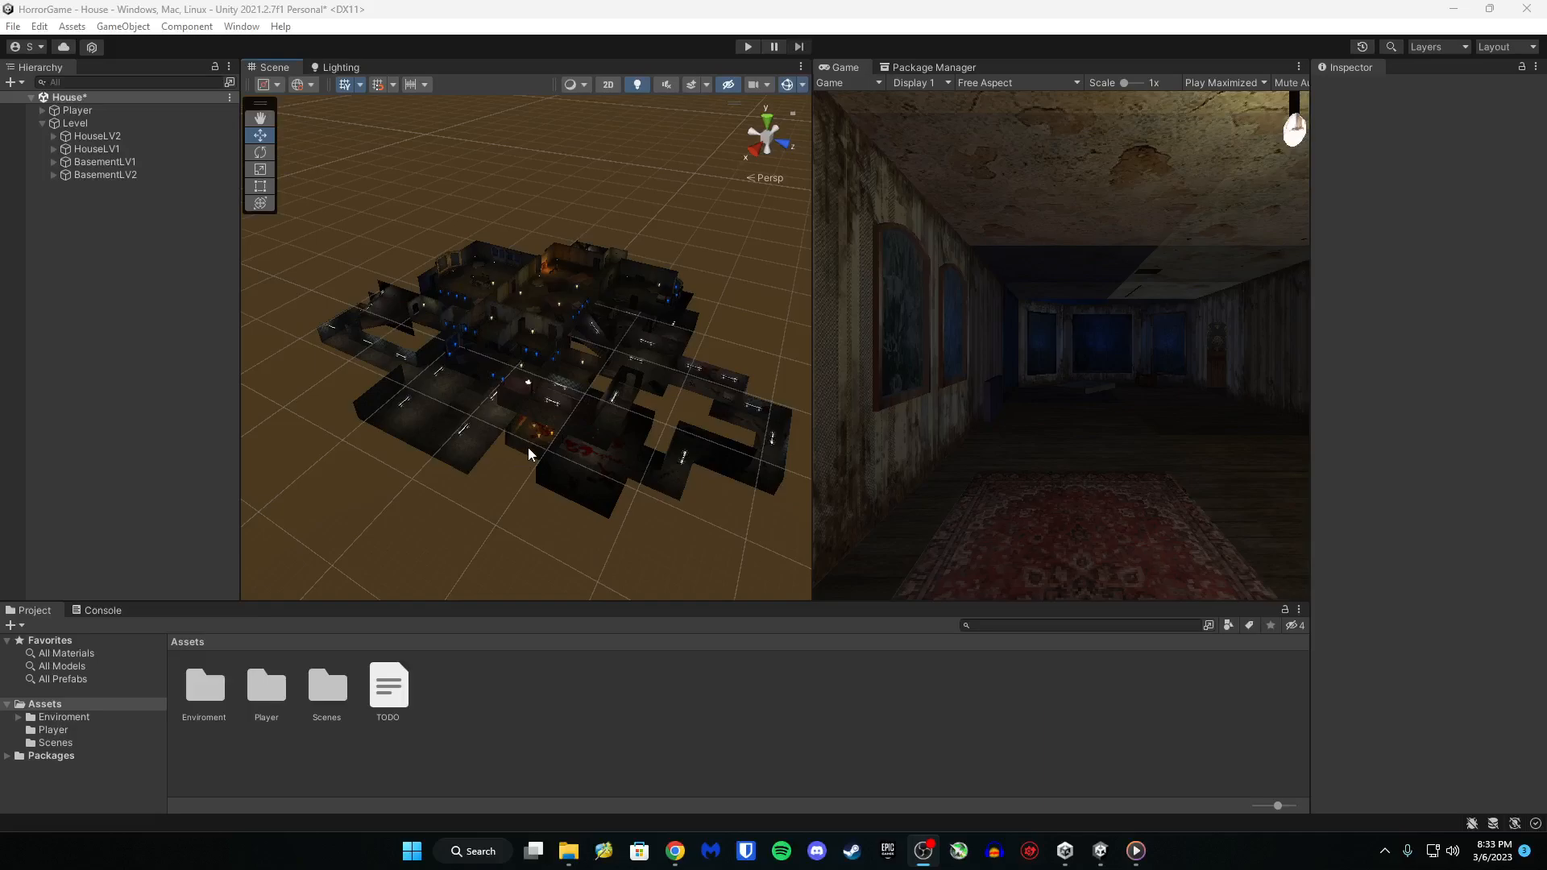
Examine the Candle.obj model in 3D Viewer and the textured candle placed on the dresser in the Unity scene
{"action": "right_click_drag", "start_coordinate": [576, 513], "coordinate": [587, 511]}
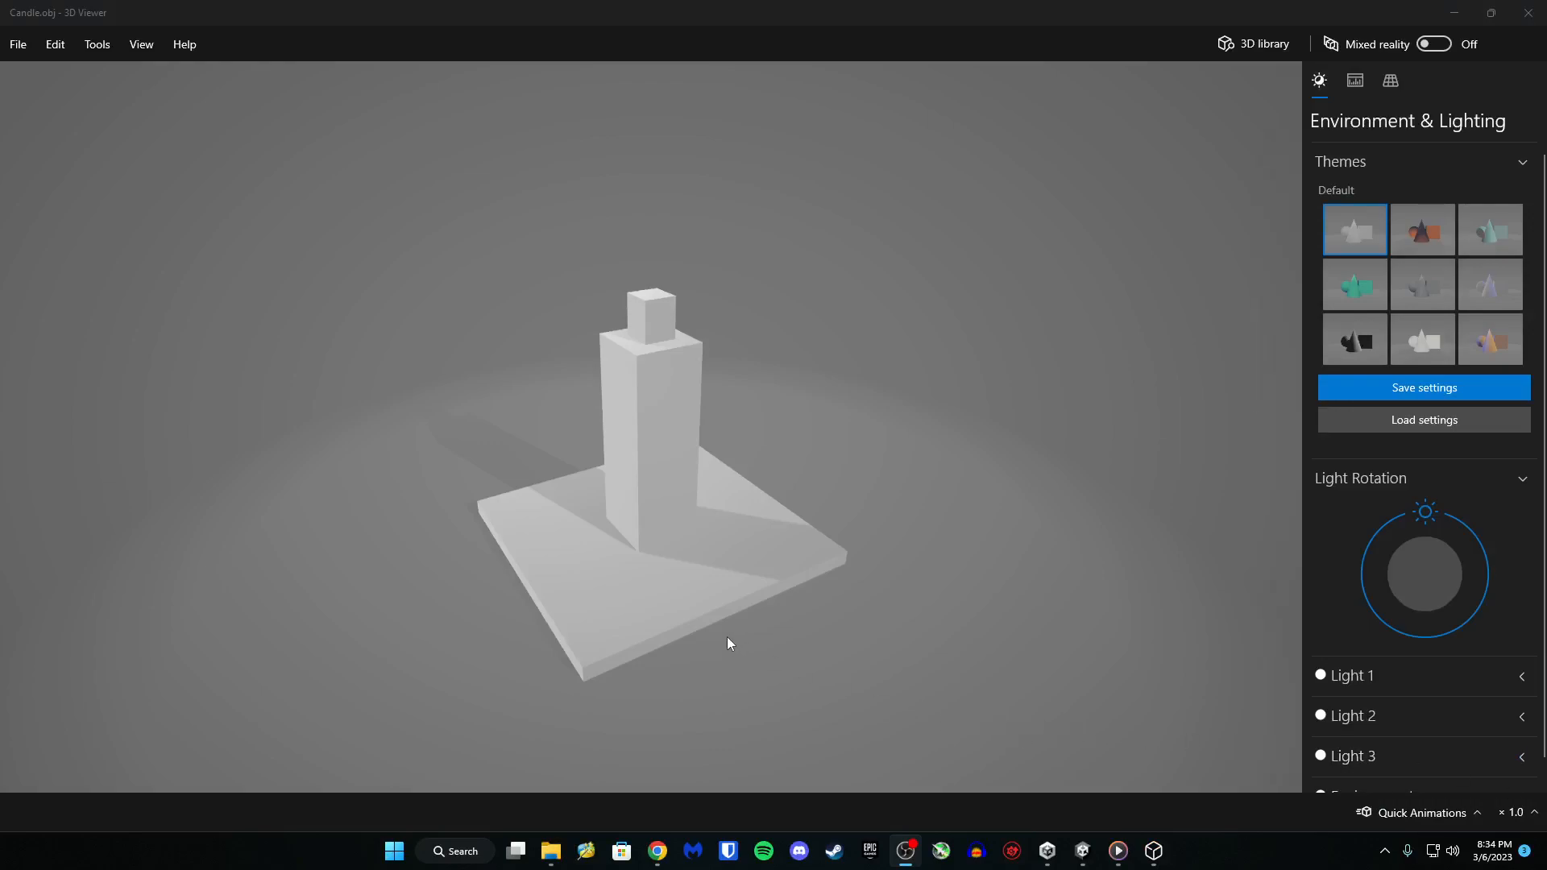
{"action": "left_click_drag", "start_coordinate": [727, 638], "coordinate": [733, 635]}
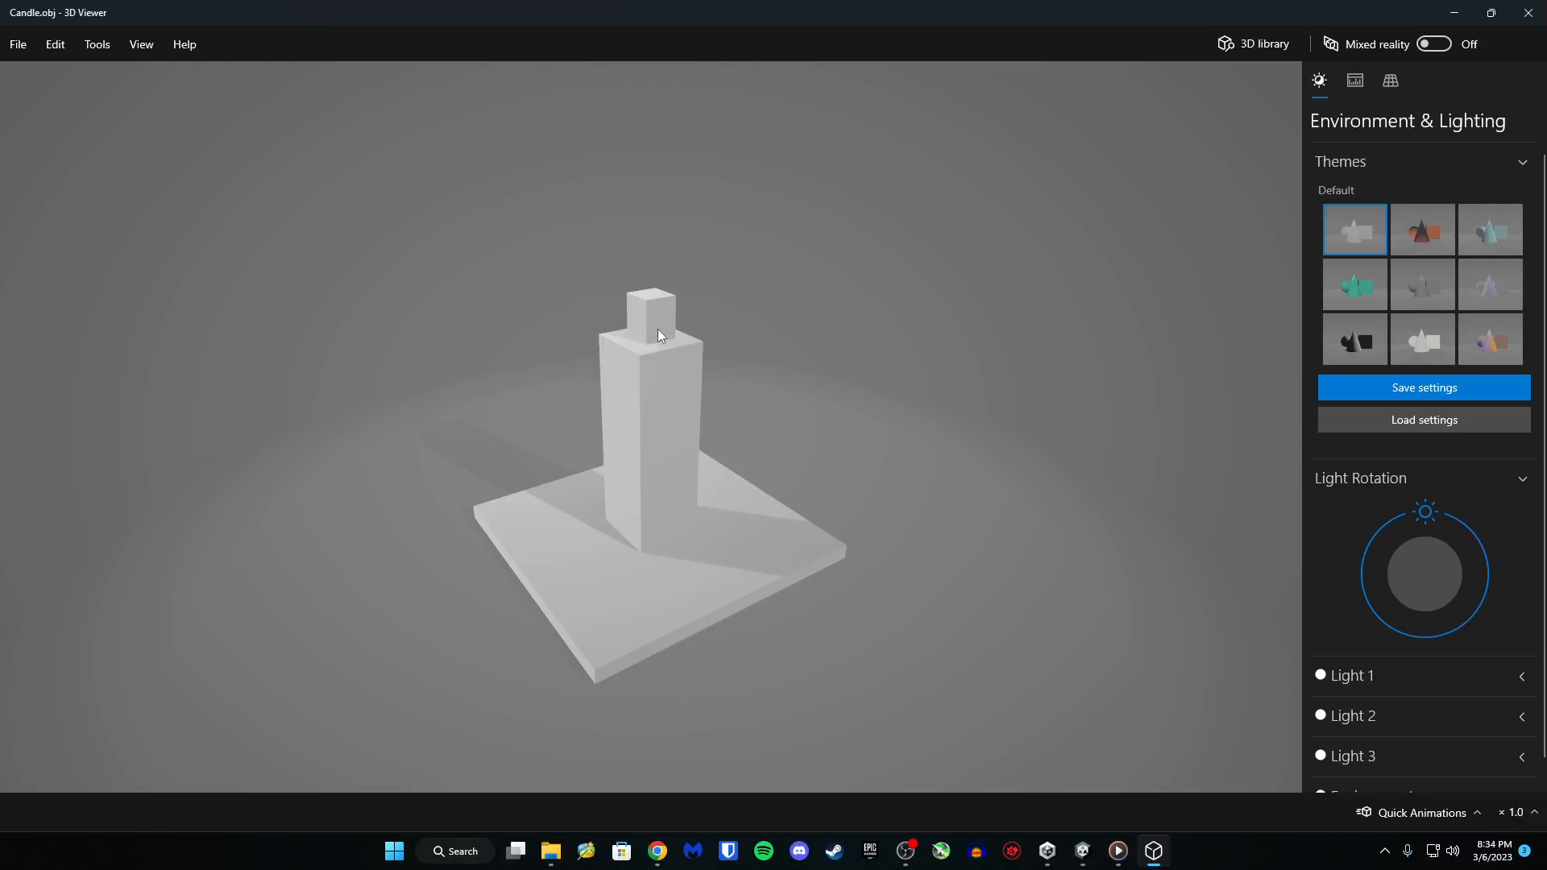
{"action": "mouse_move", "coordinate": [682, 477]}
{"action": "left_mouse_down"}
{"action": "mouse_move", "coordinate": [738, 456]}
{"action": "mouse_move", "coordinate": [825, 456]}
{"action": "mouse_move", "coordinate": [791, 463]}
{"action": "mouse_move", "coordinate": [853, 373]}
{"action": "mouse_move", "coordinate": [763, 438]}
{"action": "mouse_move", "coordinate": [703, 450]}
{"action": "left_mouse_up"}
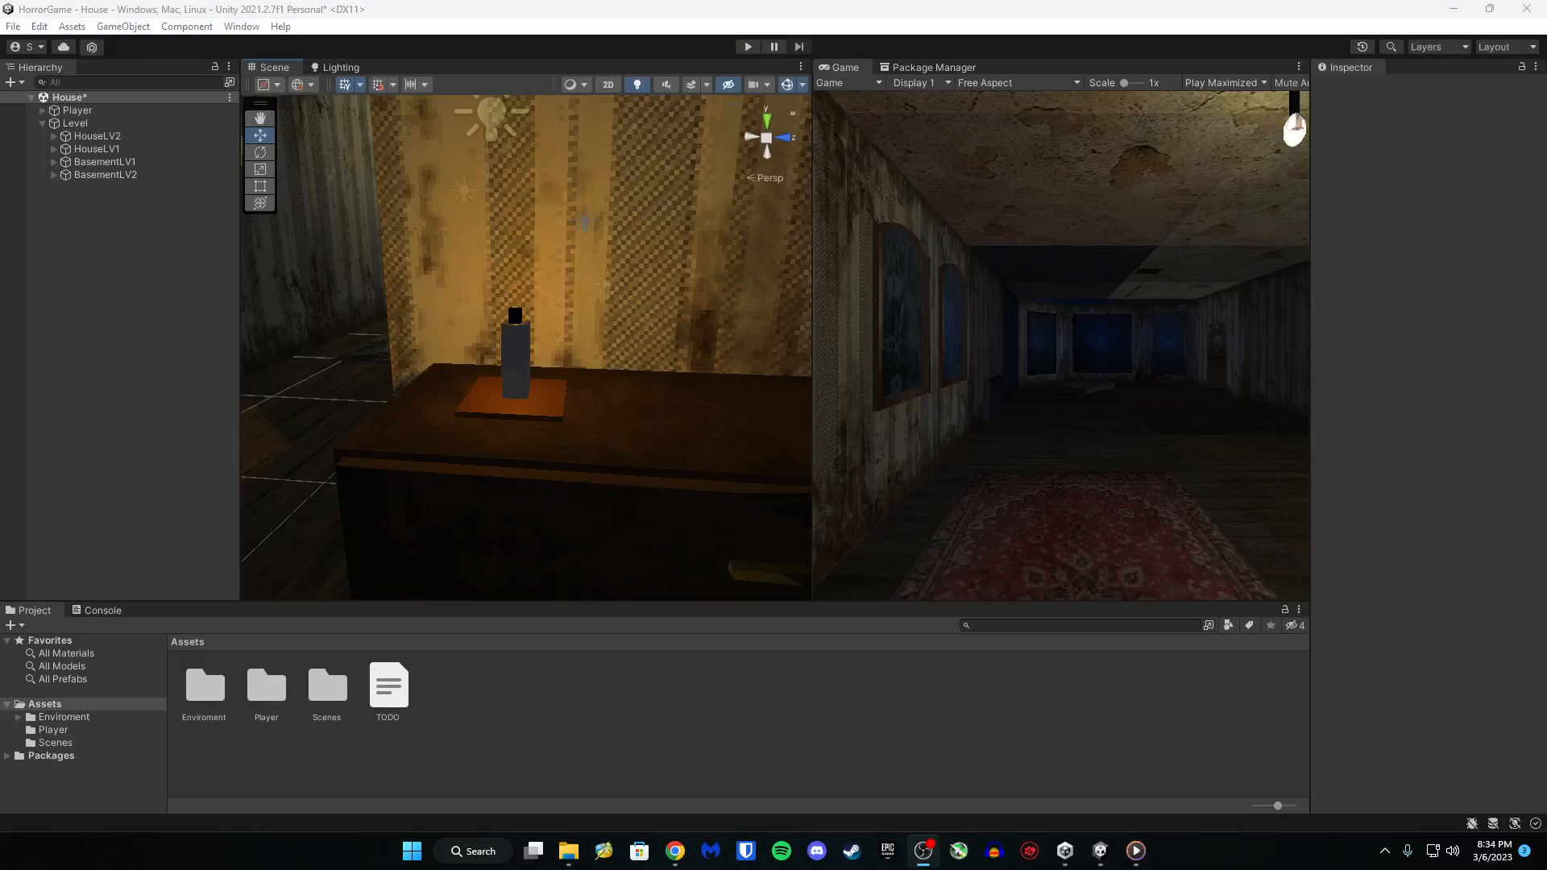
{"action": "left_click_drag", "start_coordinate": [607, 447], "coordinate": [833, 456], "text": "alt"}
{"action": "left_click_drag", "start_coordinate": [747, 549], "coordinate": [317, 458], "text": "alt"}
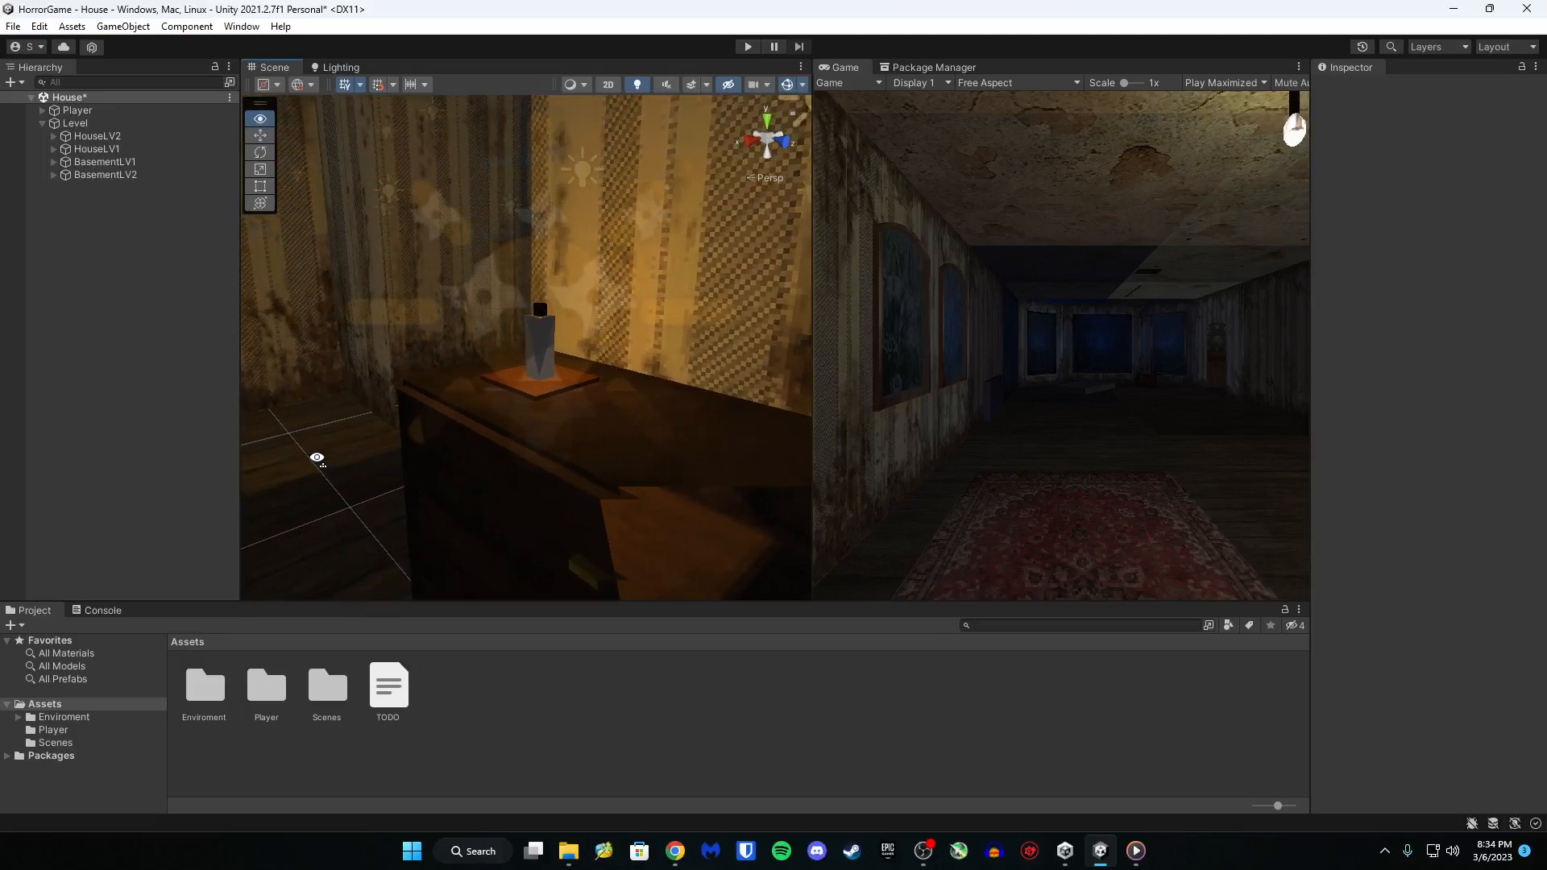
{"action": "left_click_drag", "start_coordinate": [532, 487], "coordinate": [684, 449], "text": "alt"}
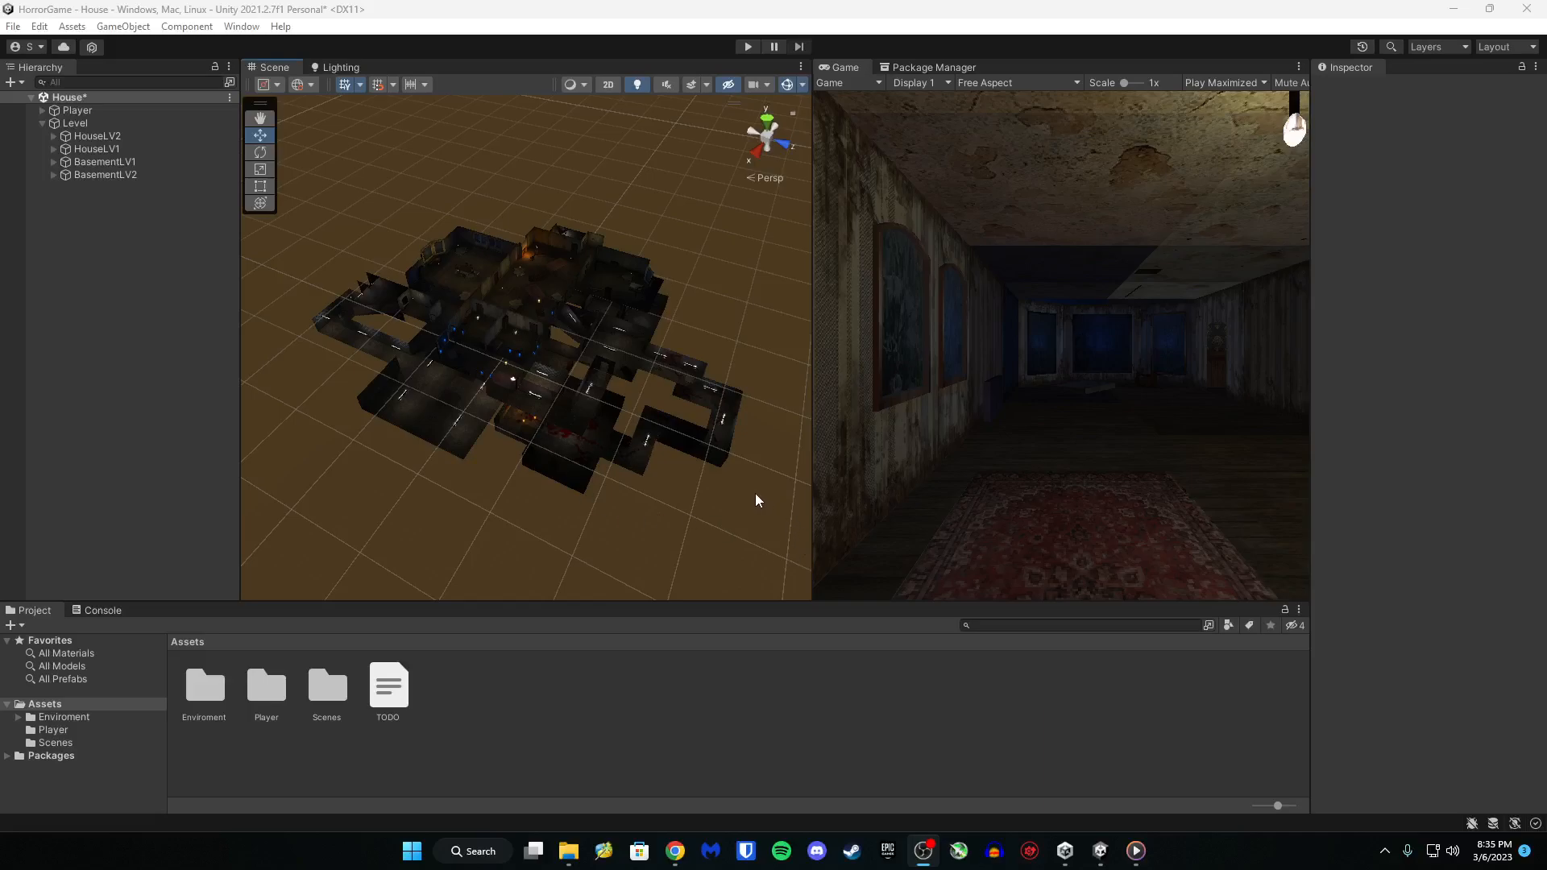
Examine the layout of the whole darkened house and basement level from above and from different sides
{"action": "right_click_drag", "start_coordinate": [754, 490], "coordinate": [749, 491]}
{"action": "key", "text": "w"}
{"action": "right_click_drag", "start_coordinate": [748, 490], "coordinate": [791, 480]}
{"action": "key", "text": "s"}
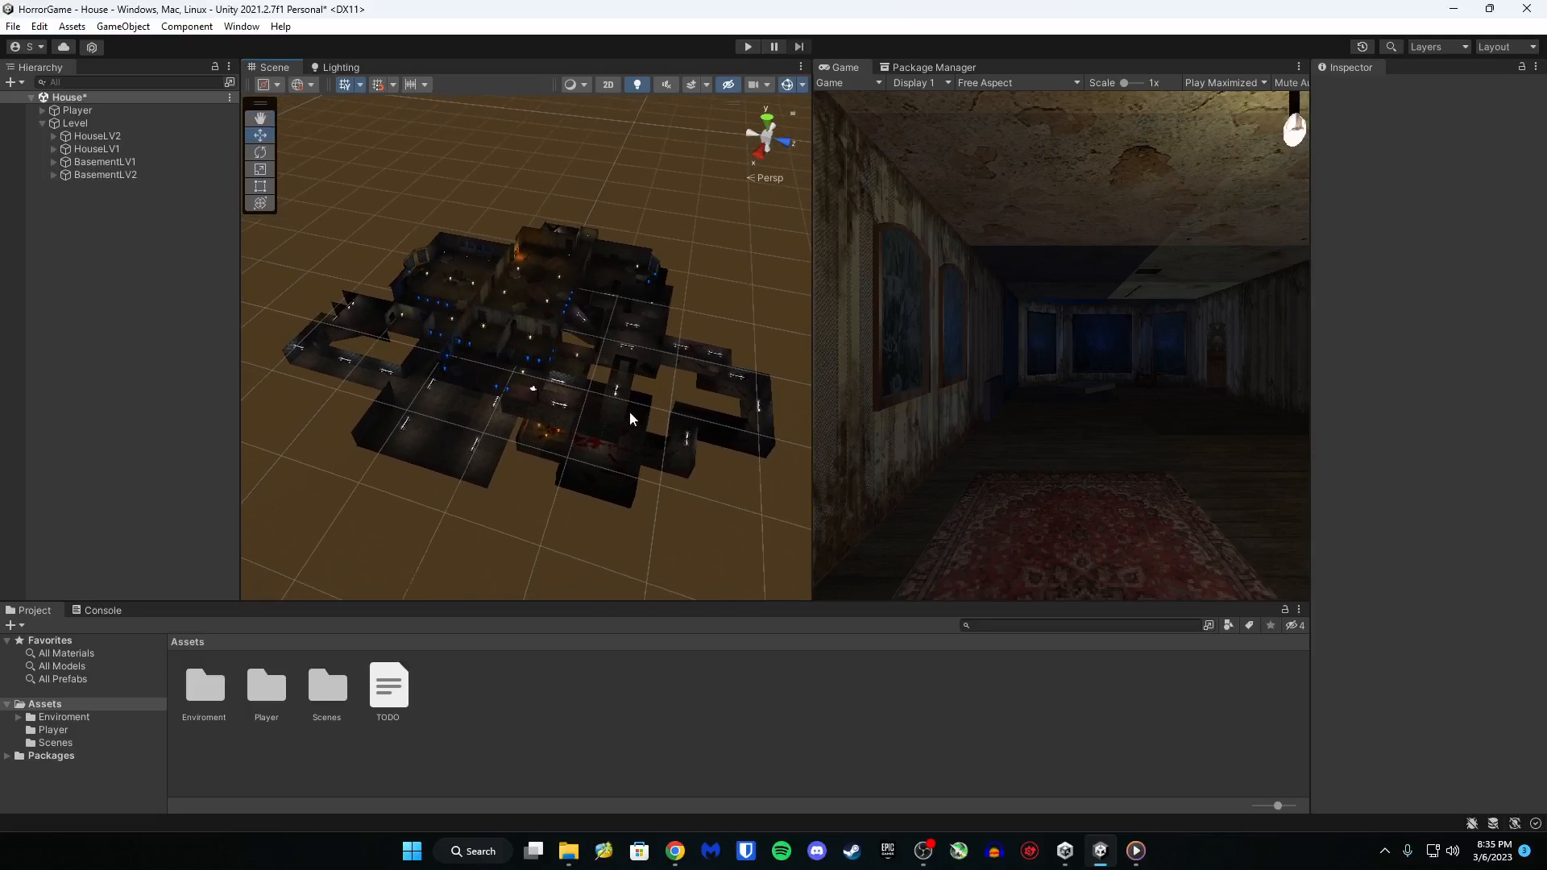
{"action": "key", "text": "w"}
{"action": "right_click_drag", "start_coordinate": [622, 413], "coordinate": [721, 368]}
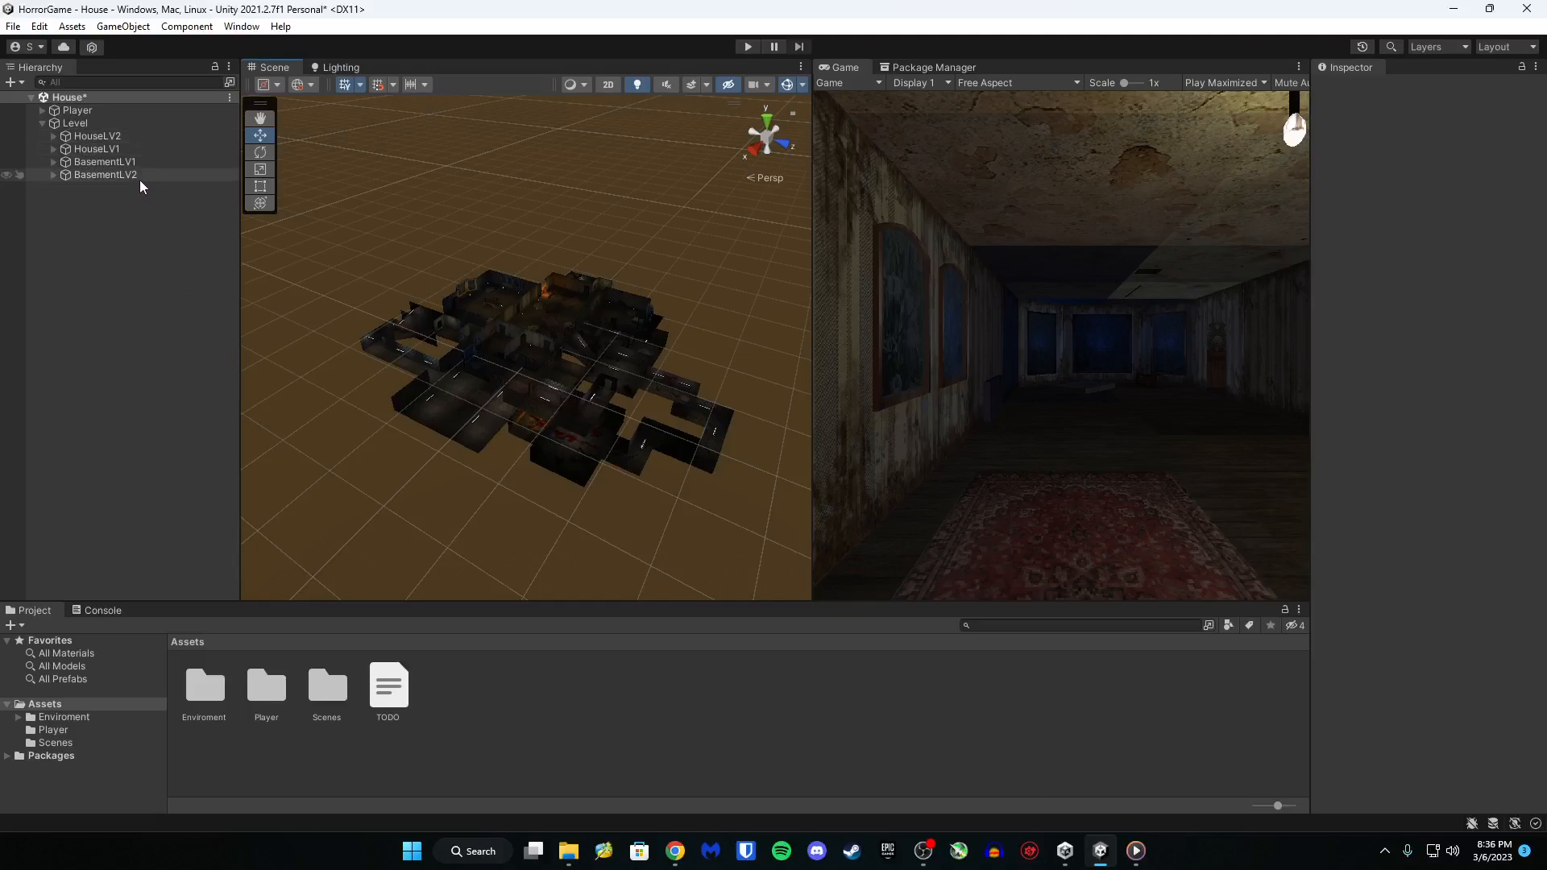
{"action": "right_click_drag", "start_coordinate": [553, 477], "coordinate": [564, 475]}
{"action": "key", "text": "w"}
{"action": "key", "text": "w"}
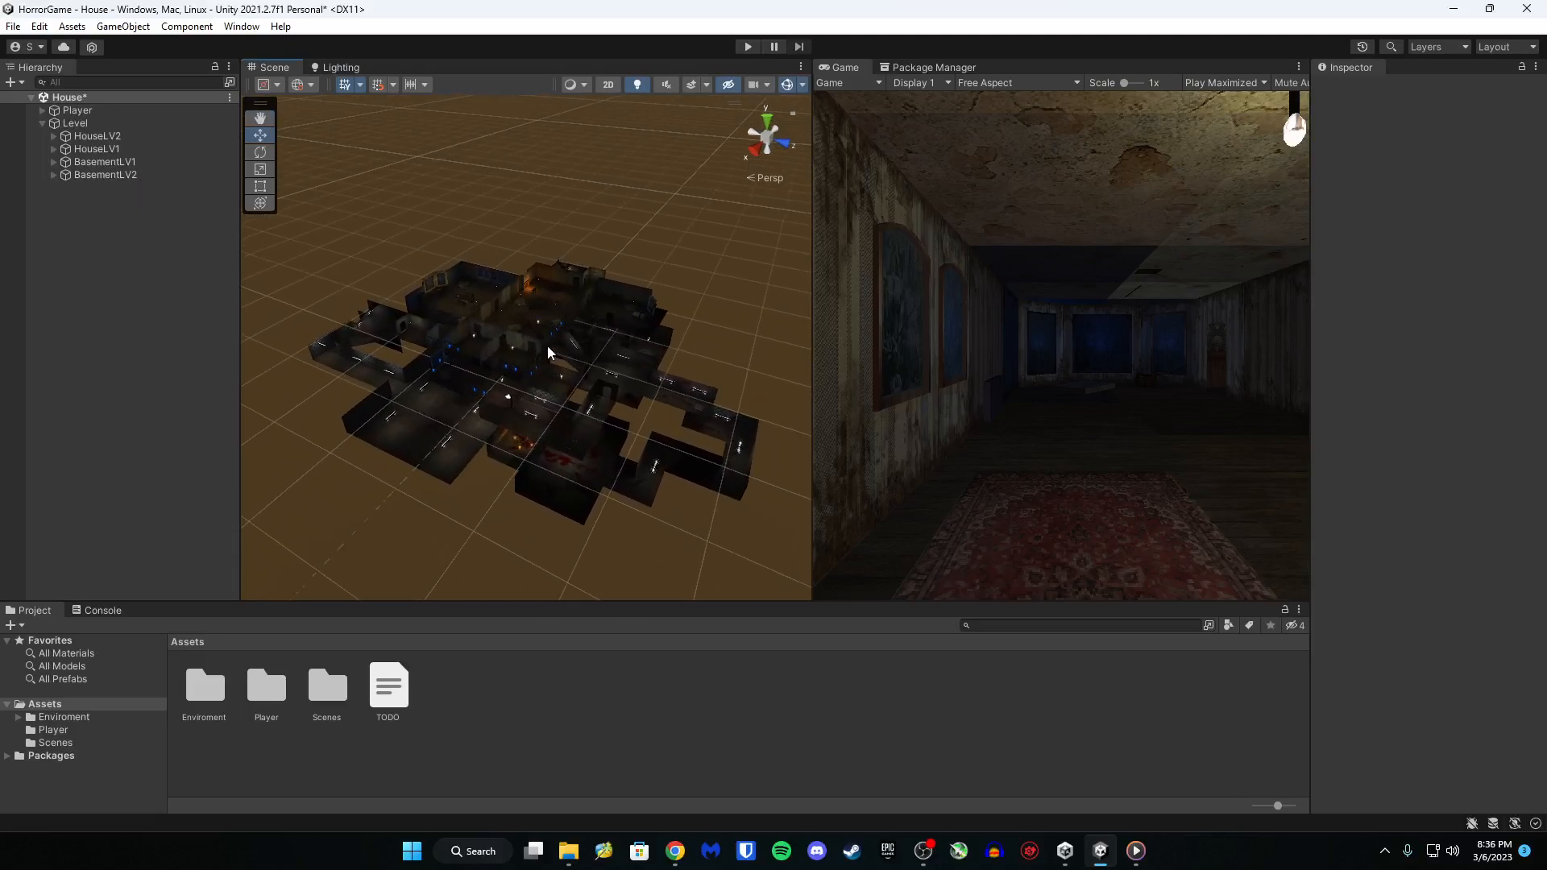
Deactivate the BasementLV2, BasementLV1 and HouseLV2 objects in the level
{"action": "left_click", "coordinate": [106, 176]}
{"action": "left_click", "coordinate": [1354, 90]}
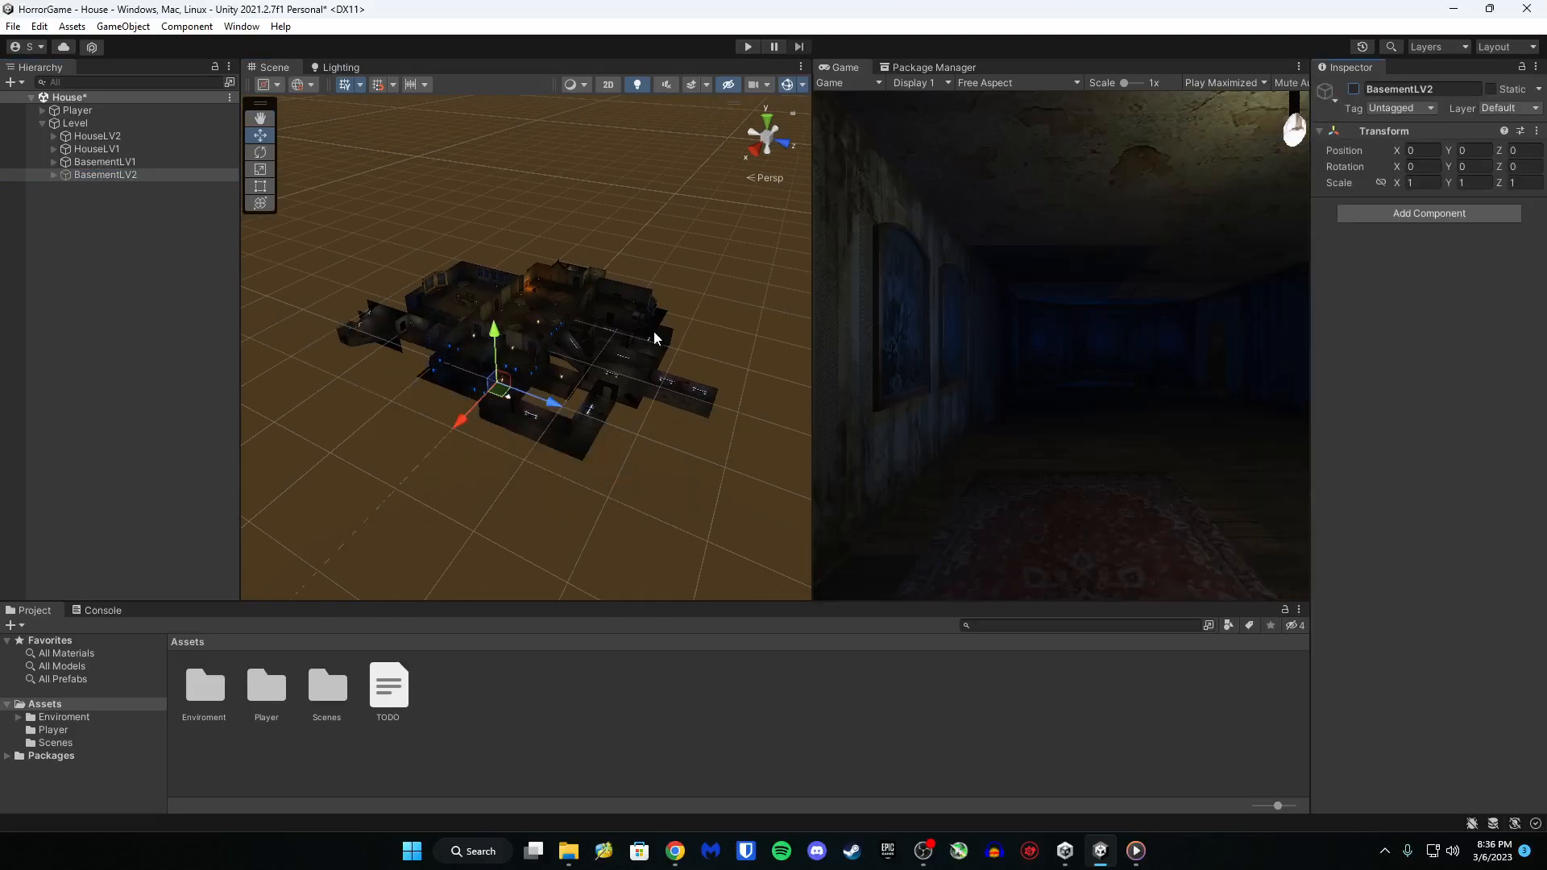
{"action": "left_click", "coordinate": [1353, 90]}
{"action": "left_click", "coordinate": [95, 136]}
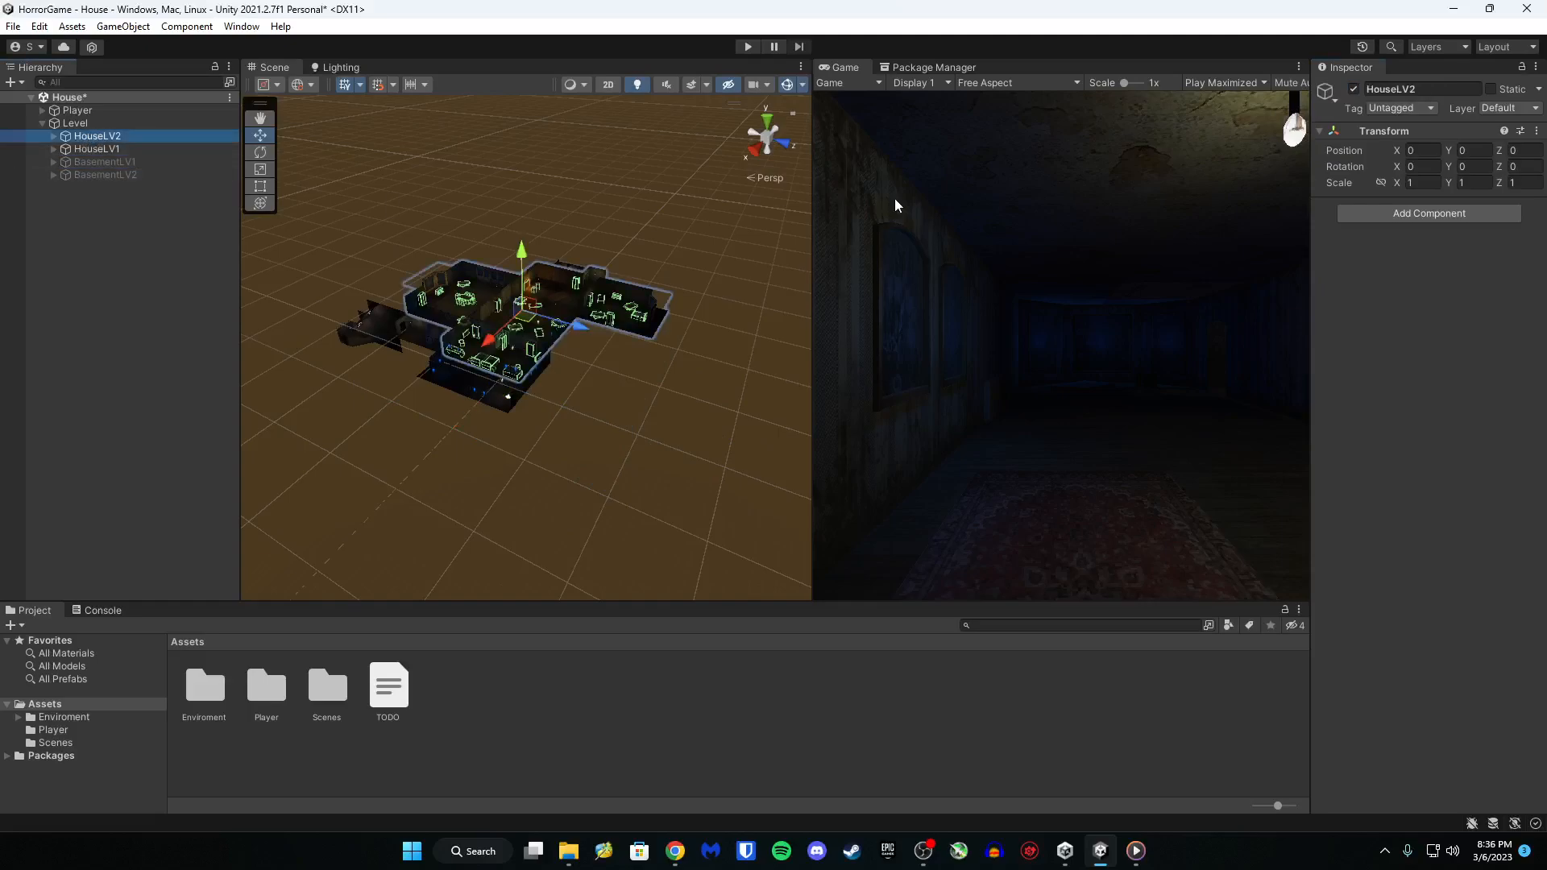
{"action": "left_click", "coordinate": [1354, 89]}
Inspect the first floor of the house and deactivate the HouseLV1 object
{"action": "key", "text": "w"}
{"action": "right_click_drag", "start_coordinate": [562, 489], "coordinate": [927, 482]}
{"action": "key", "text": "s"}
{"action": "left_click", "coordinate": [146, 150]}
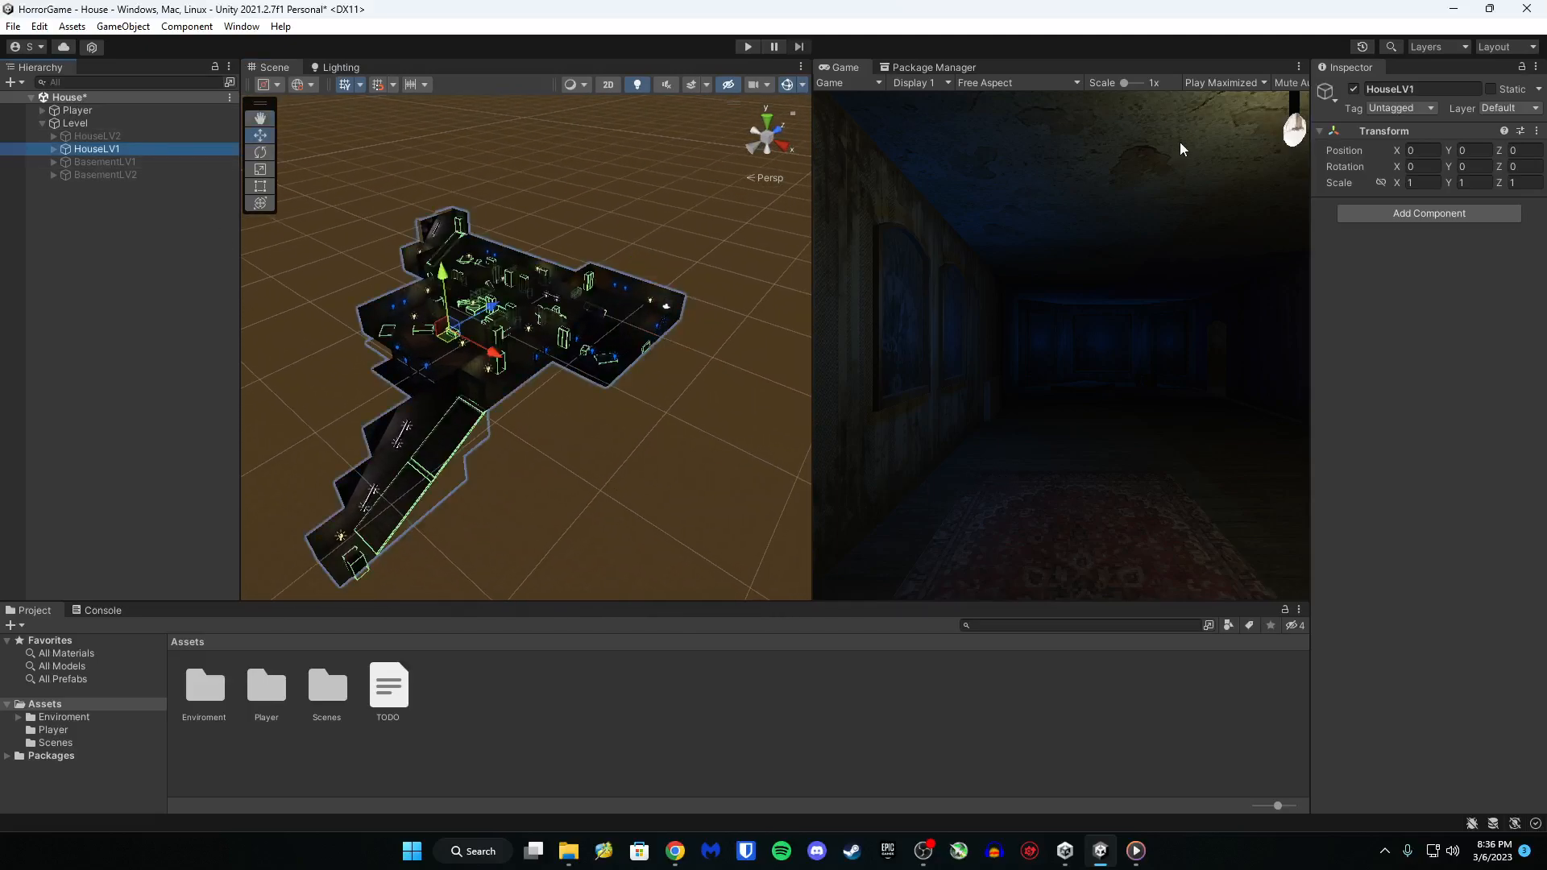
{"action": "left_click", "coordinate": [1355, 89]}
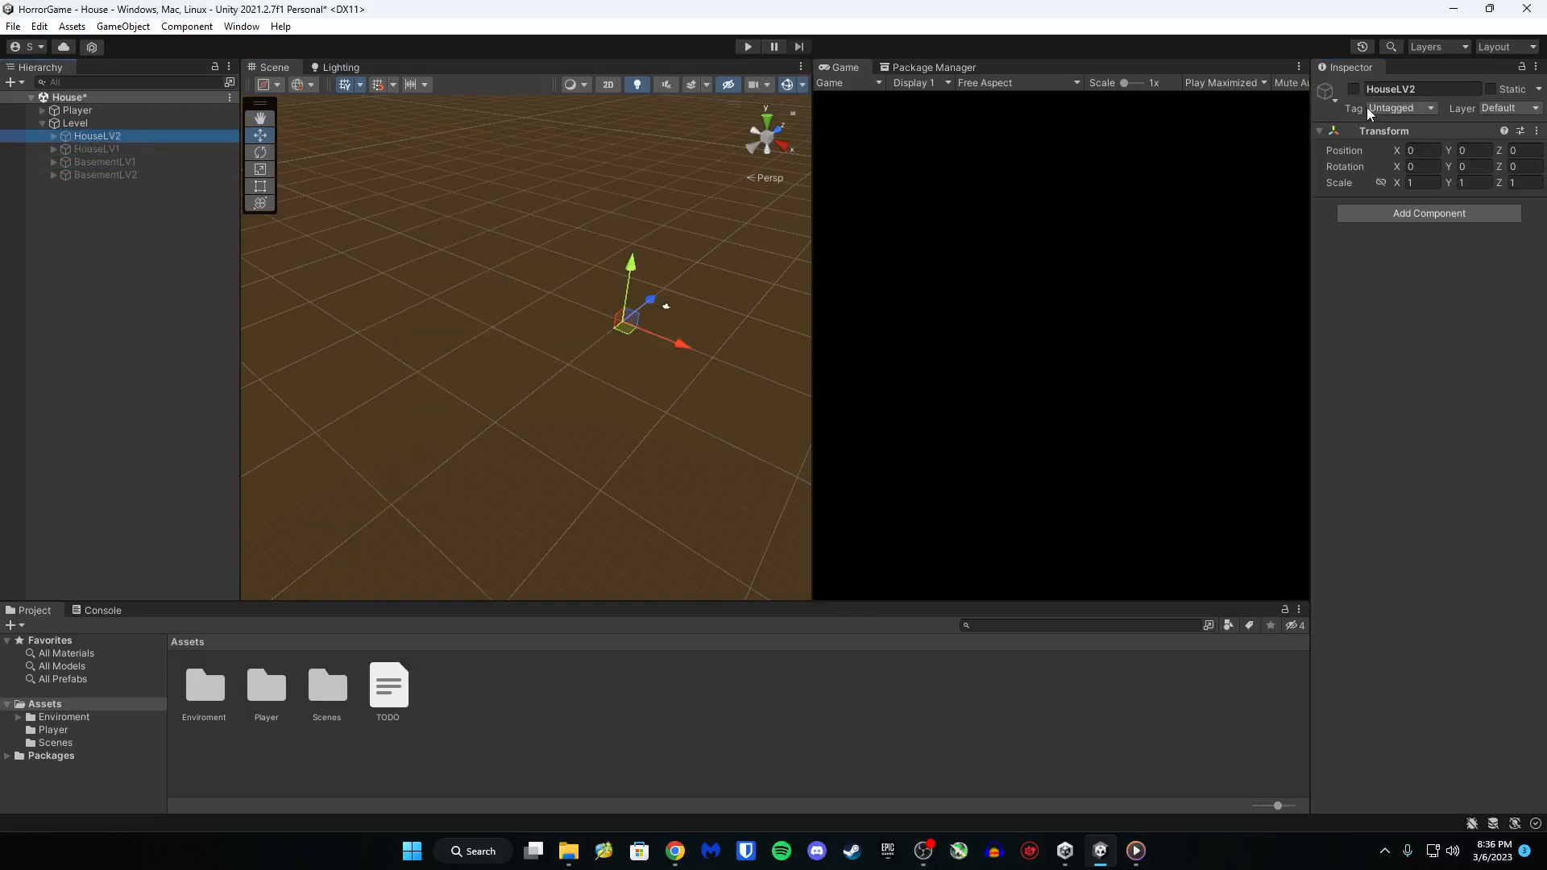
Reactivate the HouseLV2 object and inspect the house's upper floor on its own
{"action": "left_click", "coordinate": [1352, 91]}
{"action": "right_click_drag", "start_coordinate": [682, 348], "coordinate": [679, 297]}
{"action": "left_click", "coordinate": [680, 298]}
{"action": "left_click_drag", "start_coordinate": [680, 296], "coordinate": [466, 318], "text": "alt"}
{"action": "middle_click_drag", "start_coordinate": [465, 317], "coordinate": [479, 321]}
{"action": "left_click_drag", "start_coordinate": [629, 580], "coordinate": [772, 454], "text": "alt"}
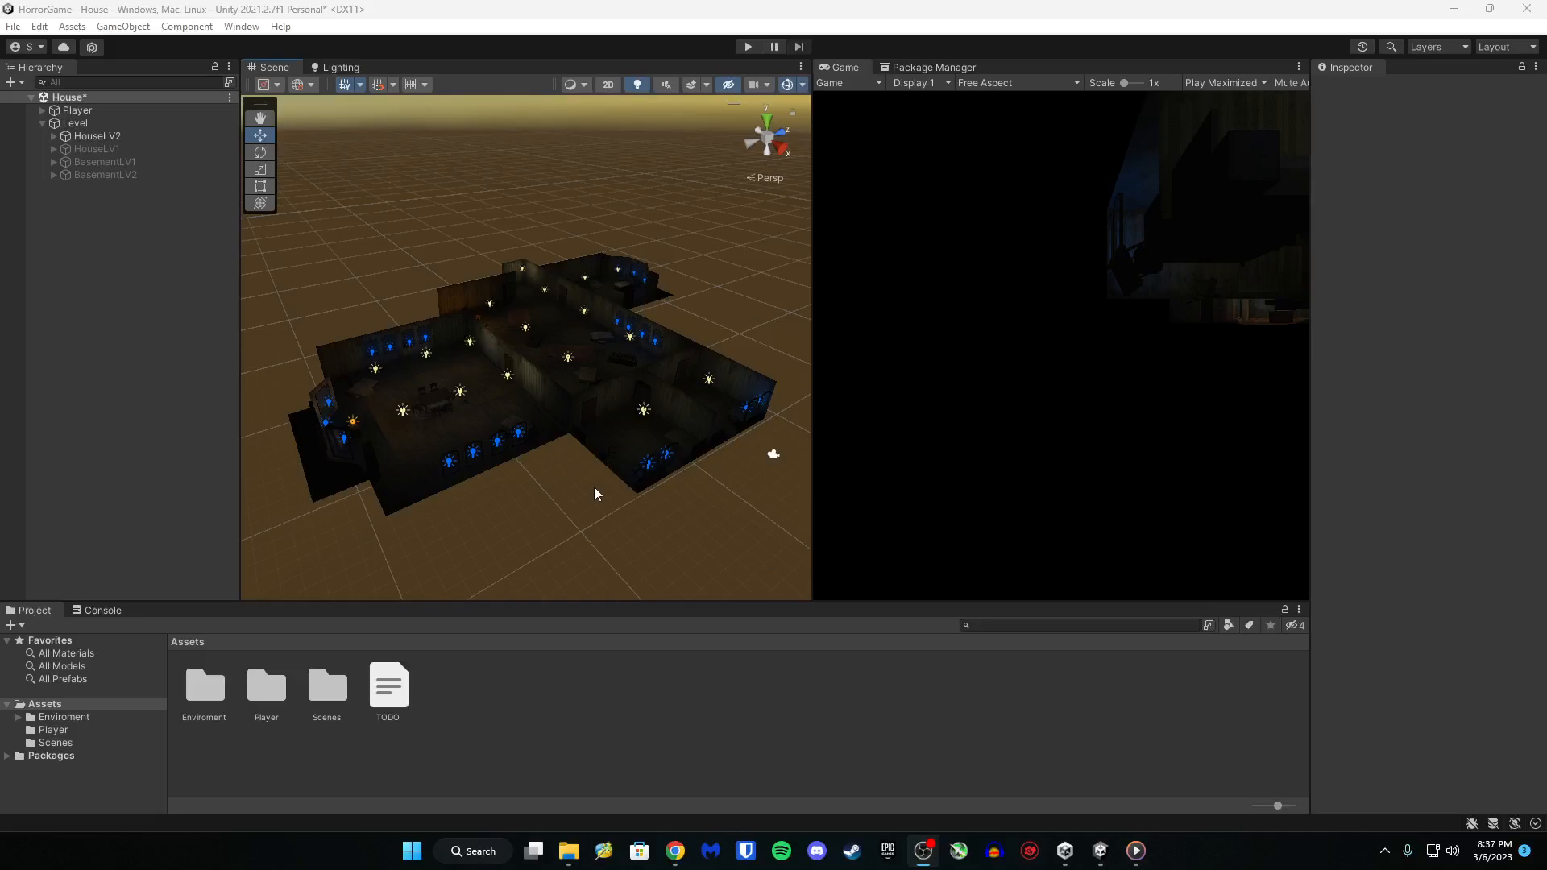
{"action": "left_click_drag", "start_coordinate": [594, 486], "coordinate": [669, 499], "text": "alt"}
Set the environment lighting intensity multiplier to 1 and inspect the brightened upper floor in the scene
{"action": "left_click", "coordinate": [341, 68]}
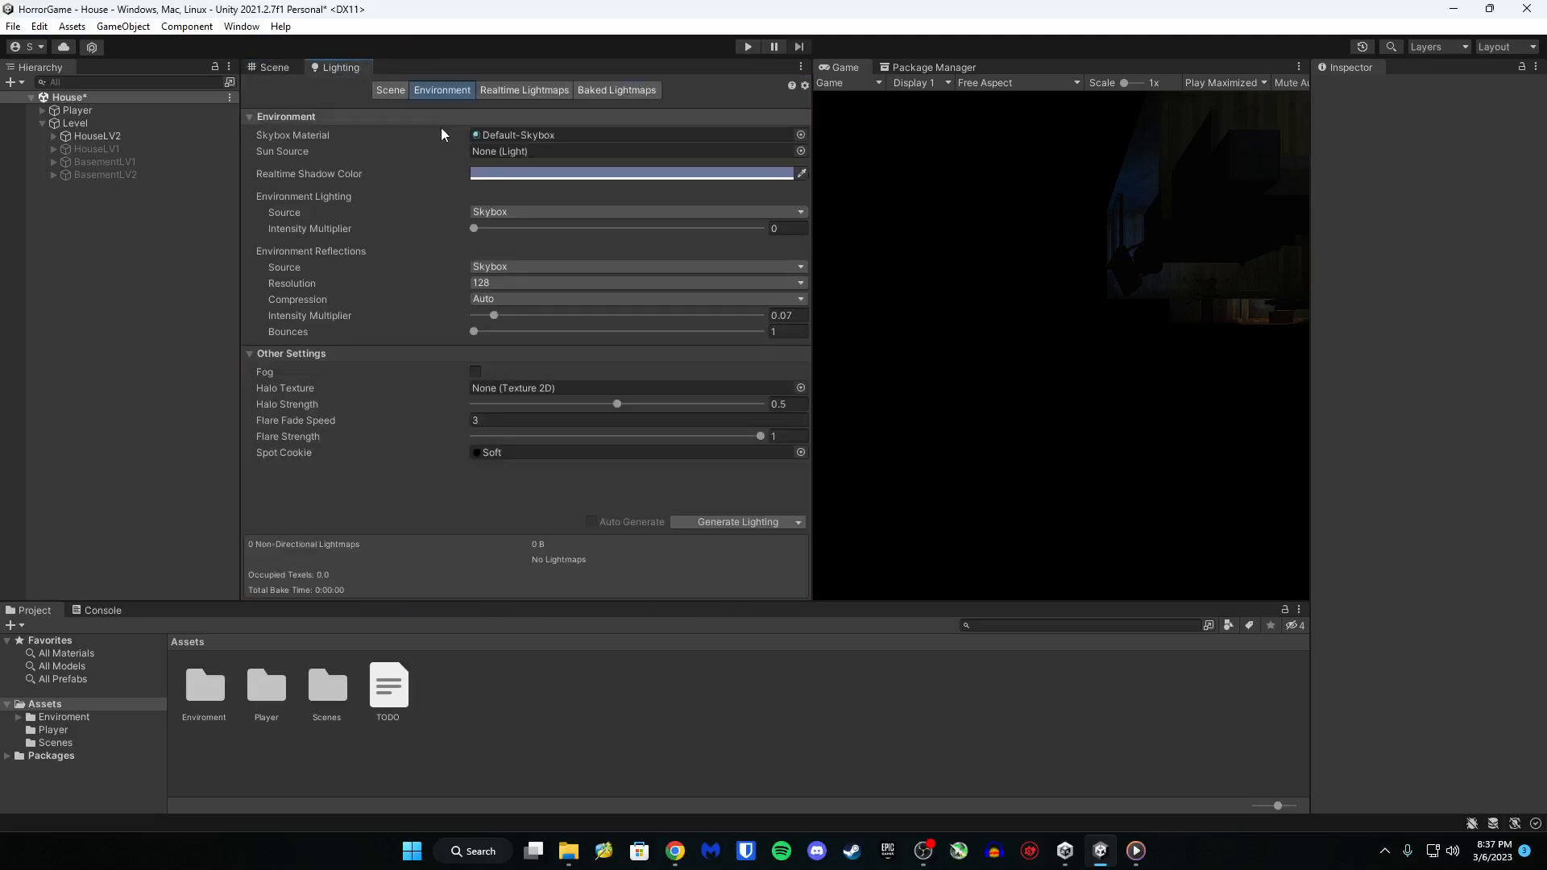
{"action": "type", "text": "1"}
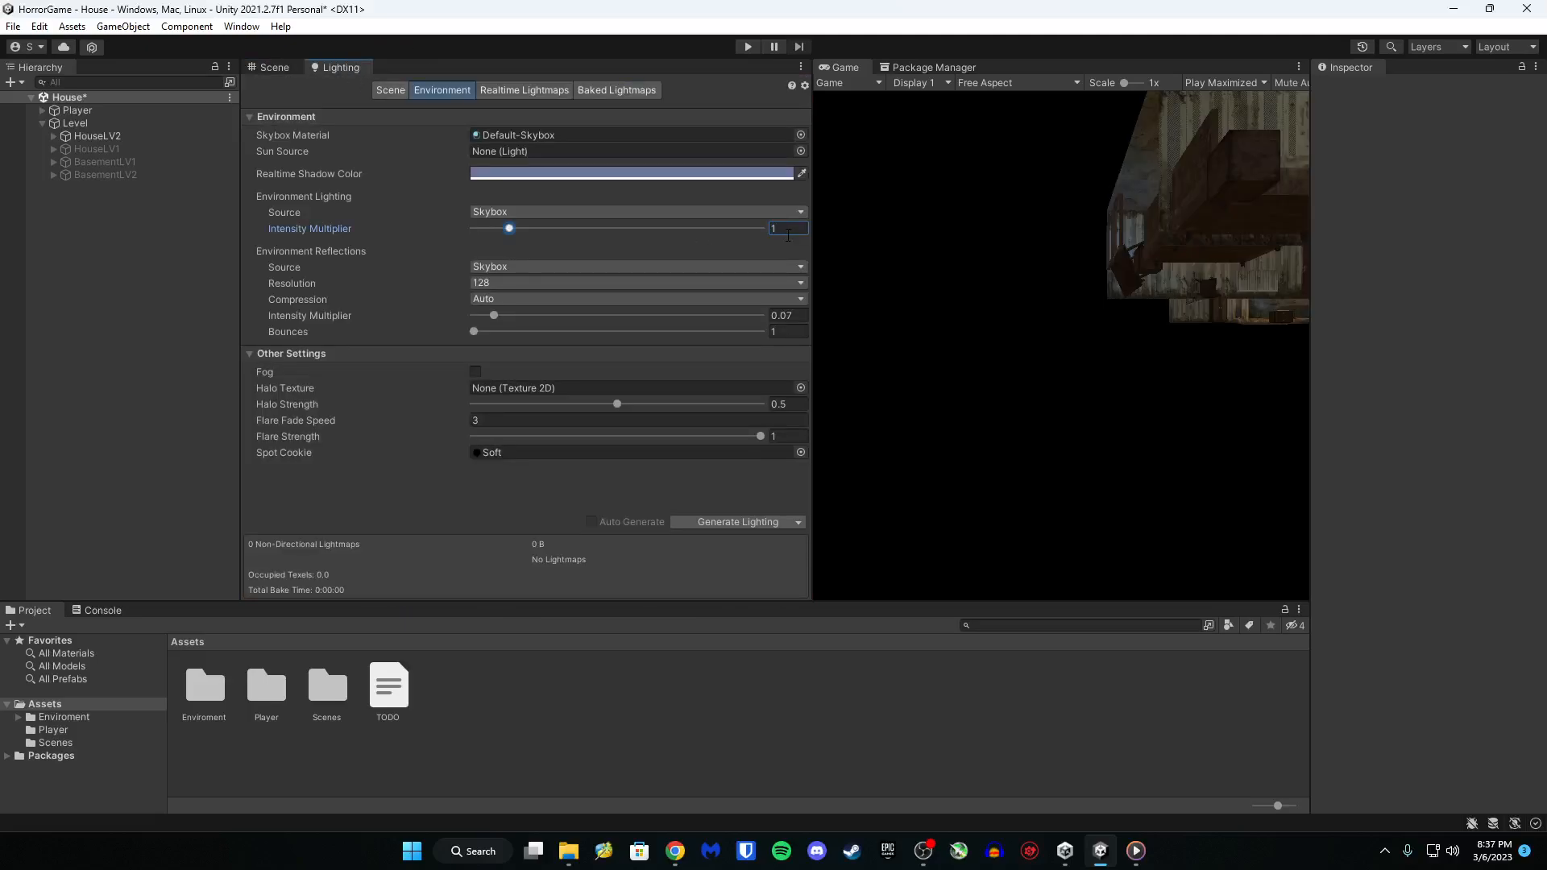
{"action": "left_click", "coordinate": [264, 67]}
{"action": "left_click_drag", "start_coordinate": [563, 472], "coordinate": [1018, 482], "text": "alt"}
{"action": "key", "text": "s"}
{"action": "right_click_drag", "start_coordinate": [1018, 481], "coordinate": [1024, 484]}
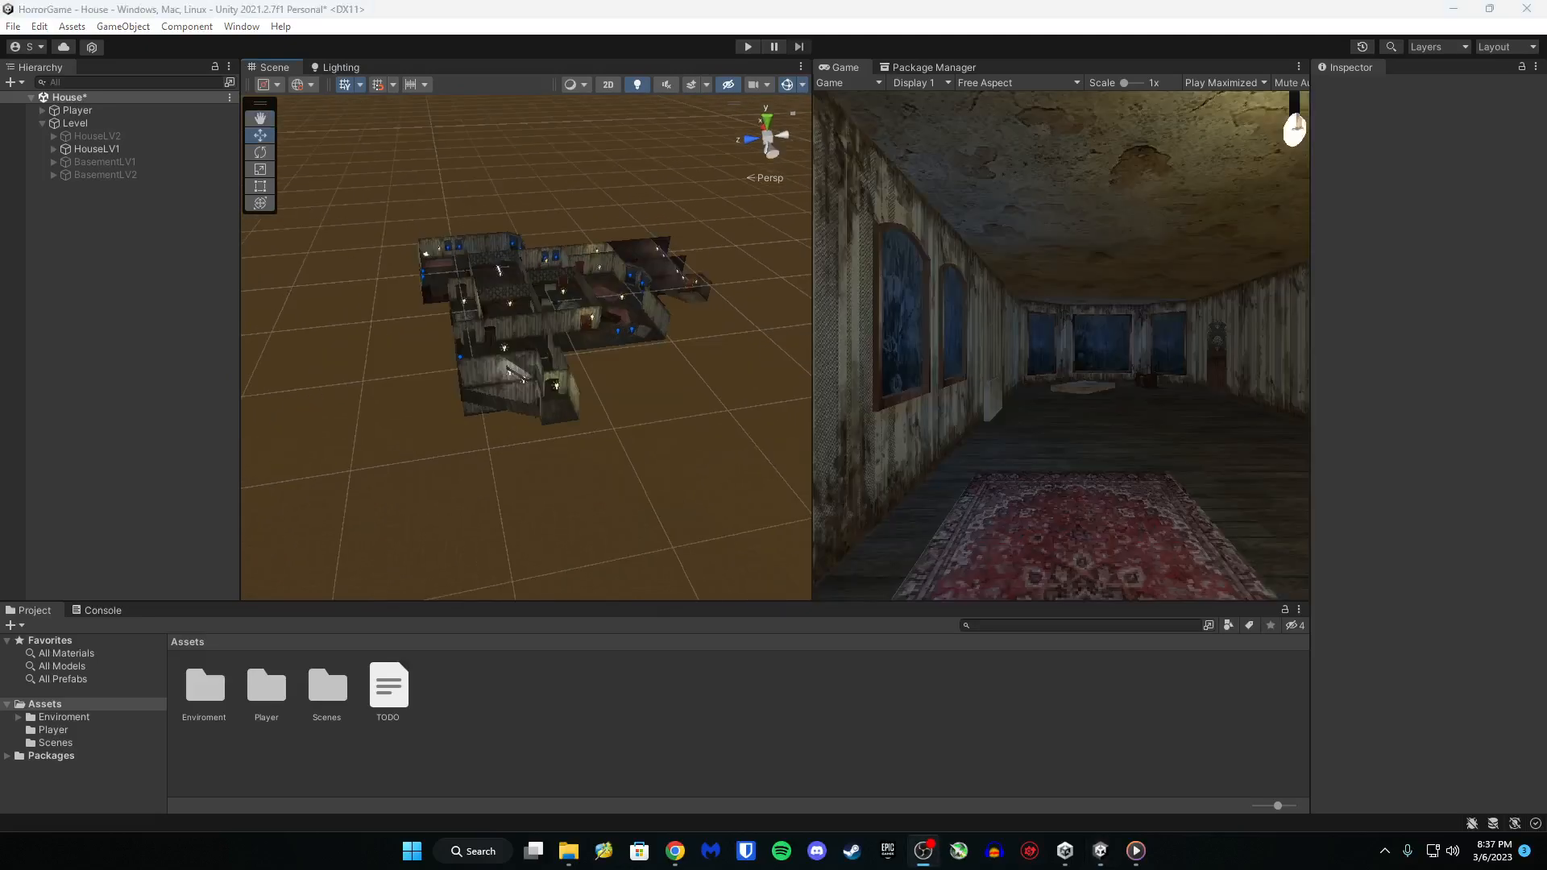
Examine the layouts of HouseLV1, BasementLV1 and BasementLV2 one floor at a time
{"action": "key", "text": "w"}
{"action": "right_click_drag", "start_coordinate": [698, 457], "coordinate": [844, 461]}
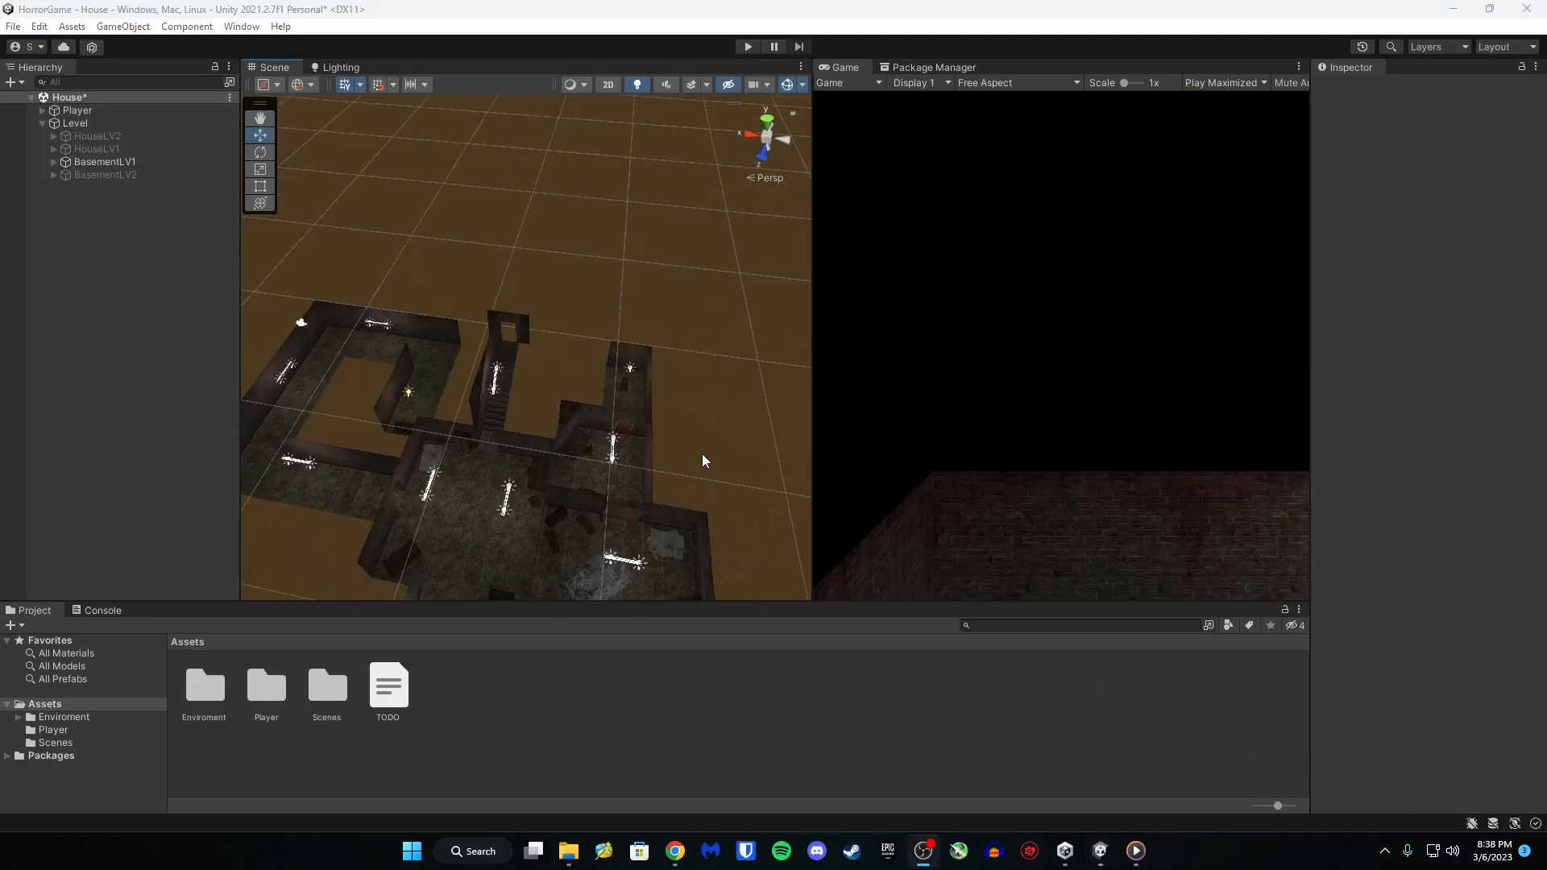
{"action": "right_click_drag", "start_coordinate": [704, 461], "coordinate": [647, 373]}
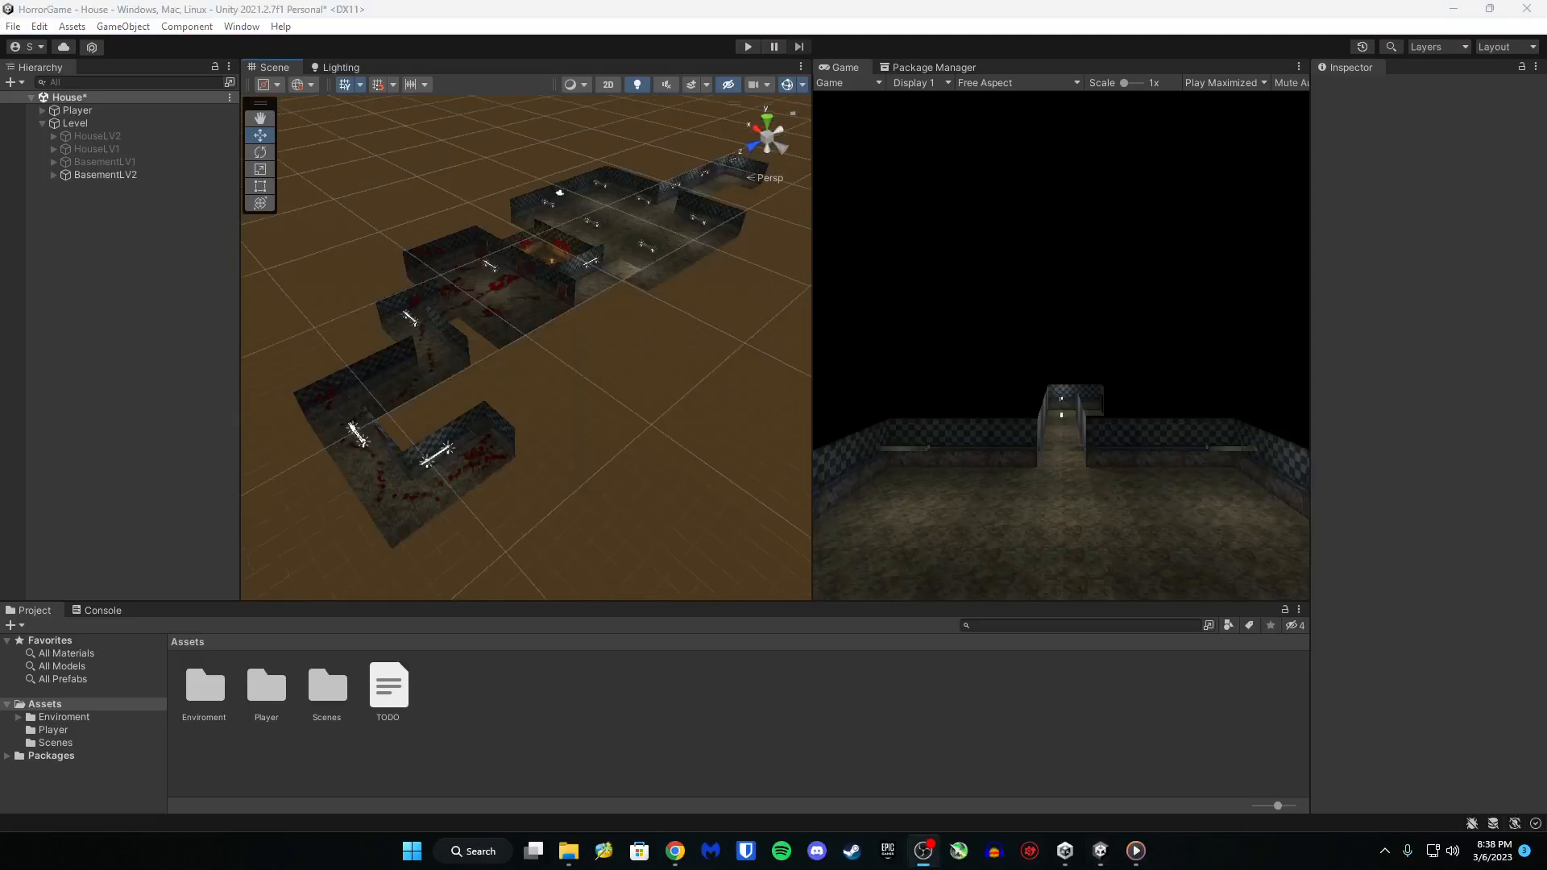
{"action": "key", "text": "a"}
{"action": "right_click_drag", "start_coordinate": [607, 472], "coordinate": [1036, 477]}
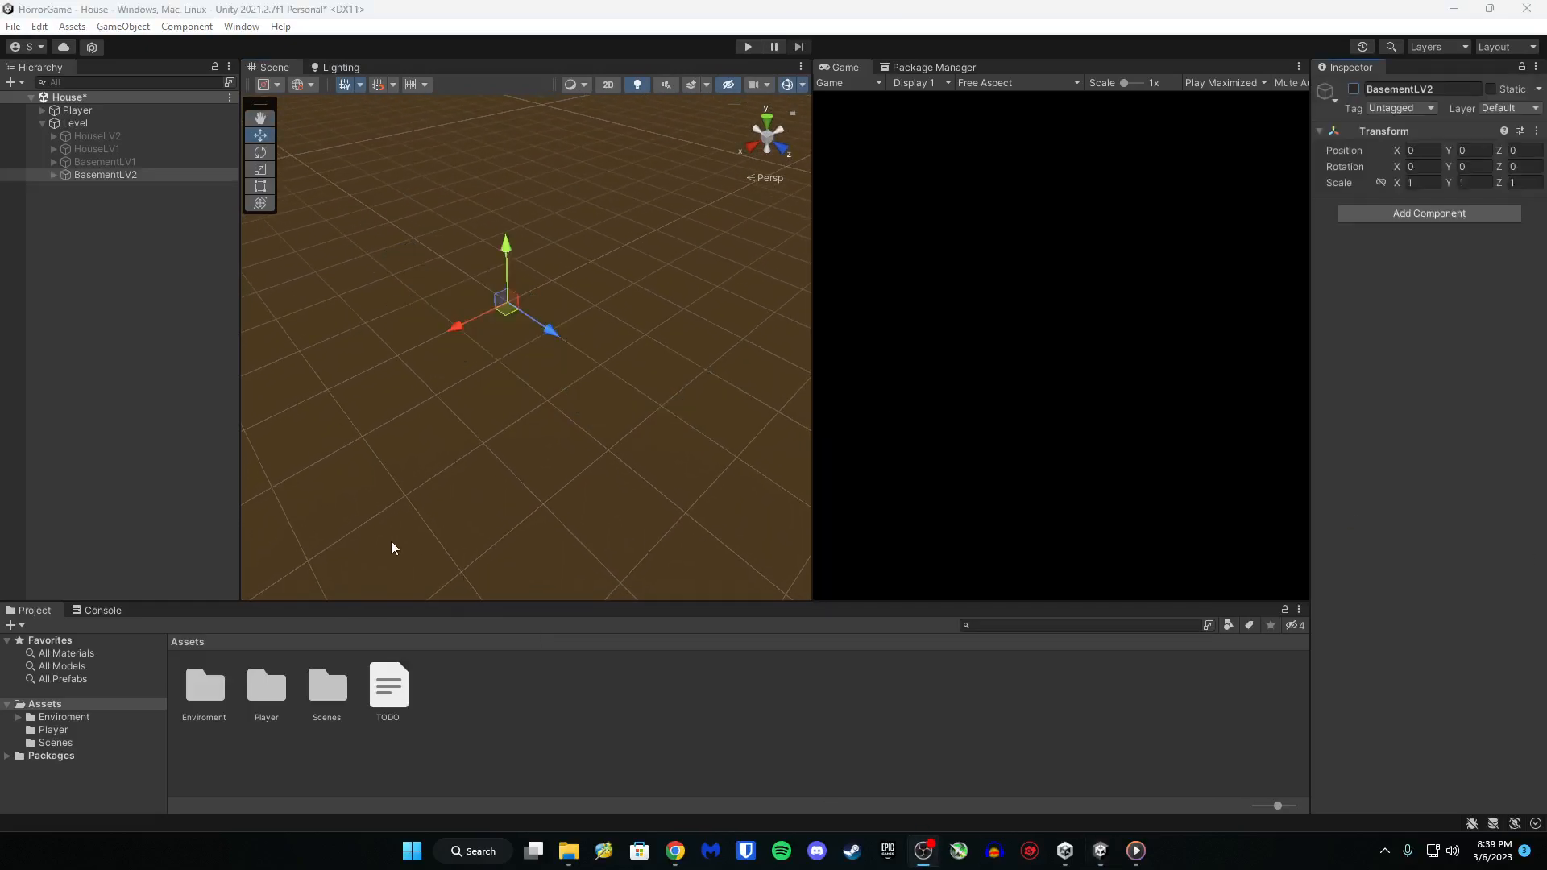
Reactivate the BasementLV2 and BasementLV1 objects to show both basement floors together
{"action": "left_click", "coordinate": [140, 175]}
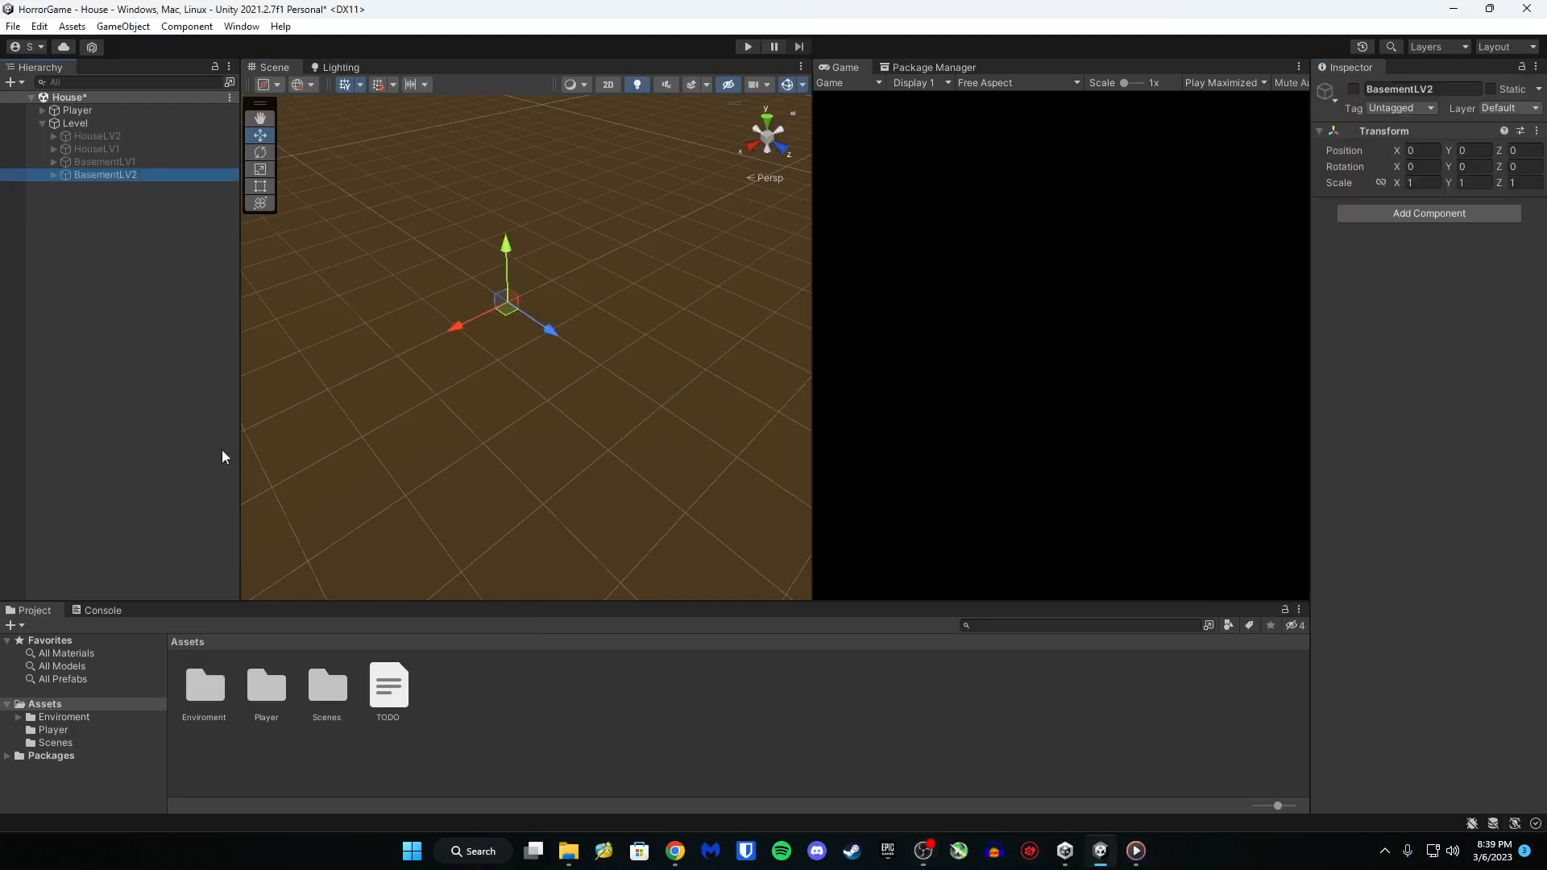
{"action": "left_click", "coordinate": [1354, 89]}
{"action": "left_click_drag", "start_coordinate": [418, 502], "coordinate": [487, 477], "text": "alt"}
{"action": "left_click", "coordinate": [160, 164]}
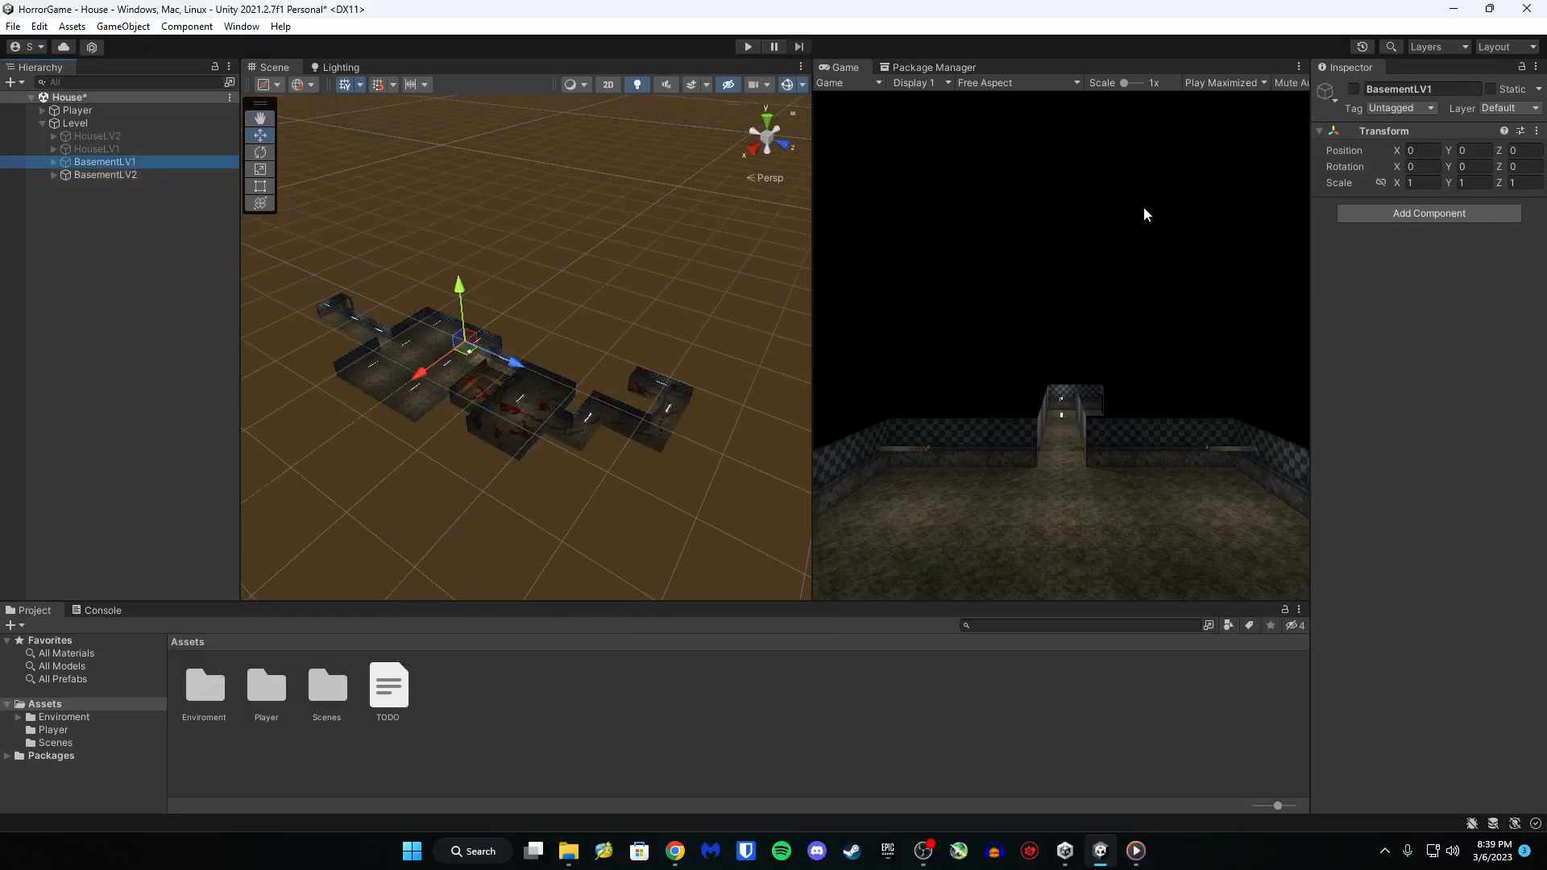
{"action": "left_click", "coordinate": [1354, 88]}
{"action": "left_click_drag", "start_coordinate": [705, 461], "coordinate": [715, 444], "text": "alt"}
{"action": "key", "text": "a"}
{"action": "right_click_drag", "start_coordinate": [716, 444], "coordinate": [784, 452]}
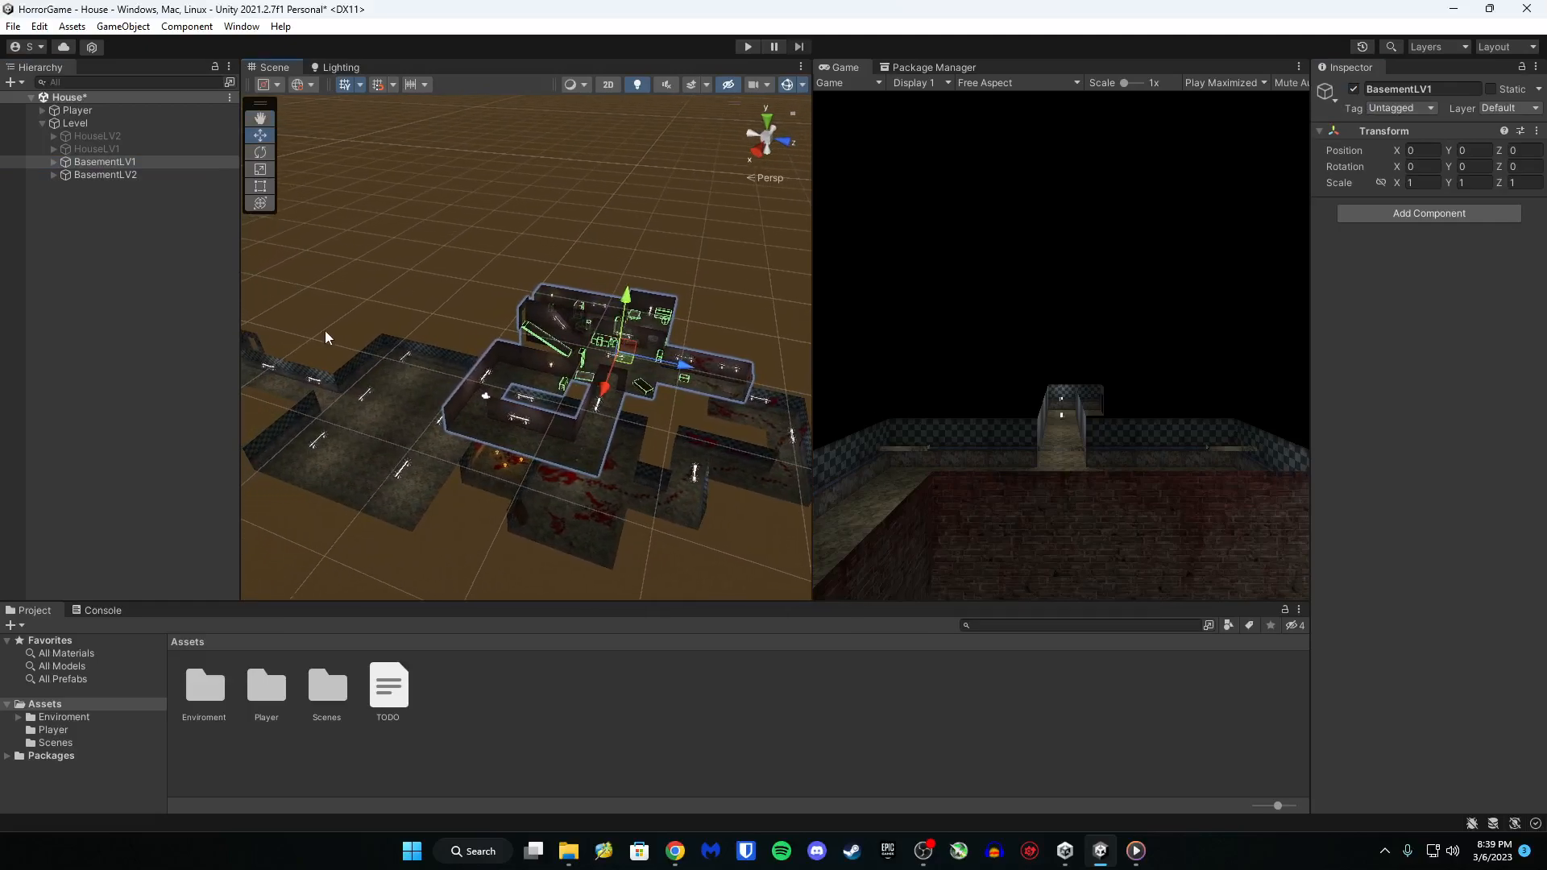
Reactivate the HouseLV1 and HouseLV2 objects to show the complete house above the basement floors
{"action": "left_click", "coordinate": [81, 150]}
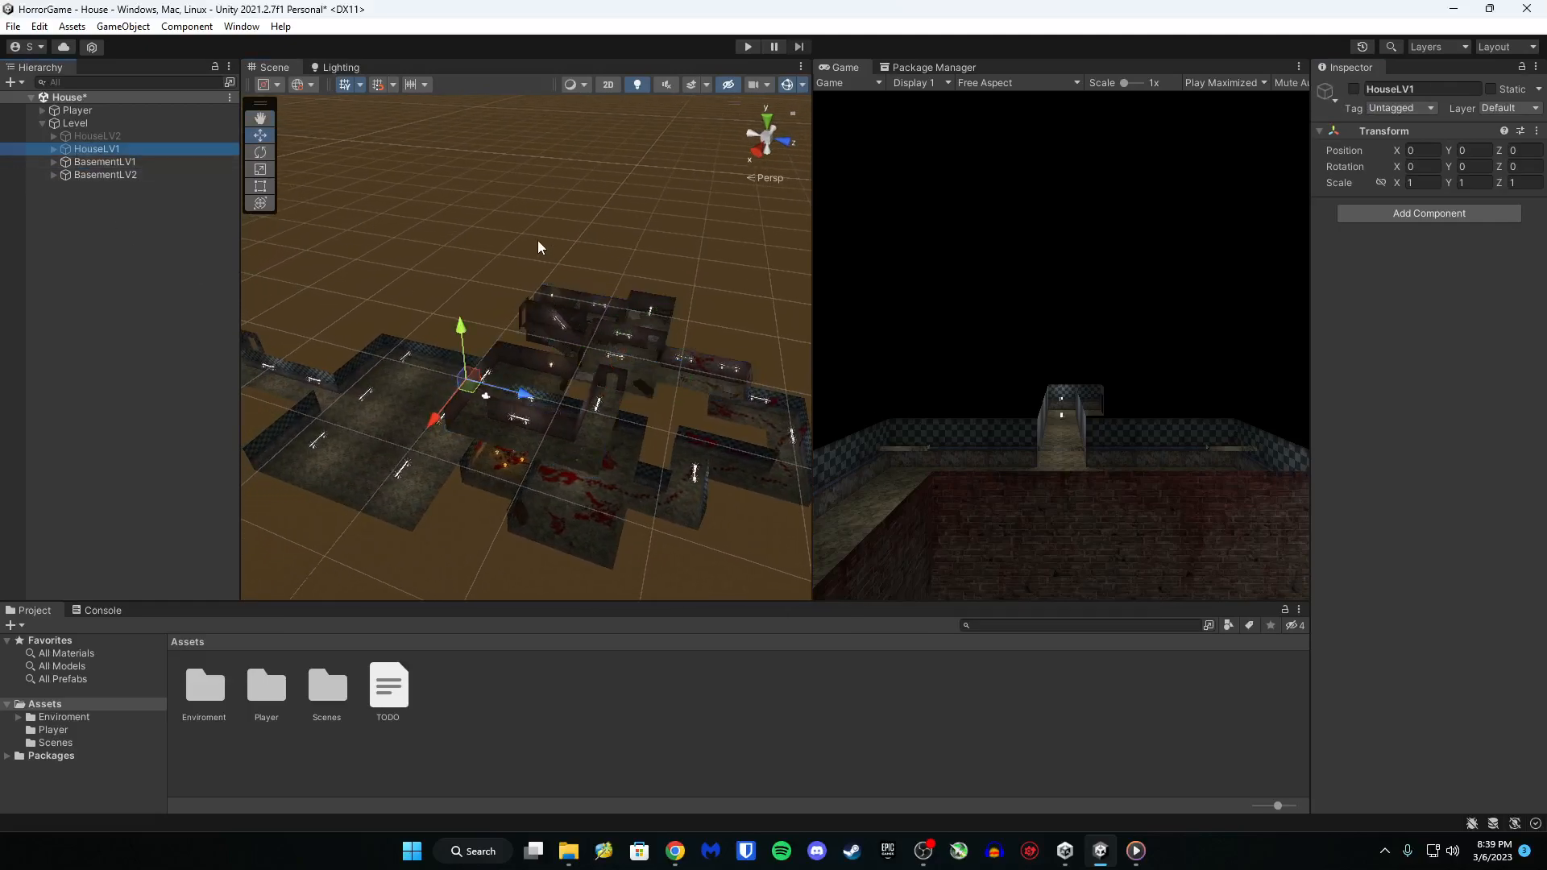
{"action": "left_click", "coordinate": [1355, 90]}
{"action": "right_click_drag", "start_coordinate": [569, 353], "coordinate": [582, 352]}
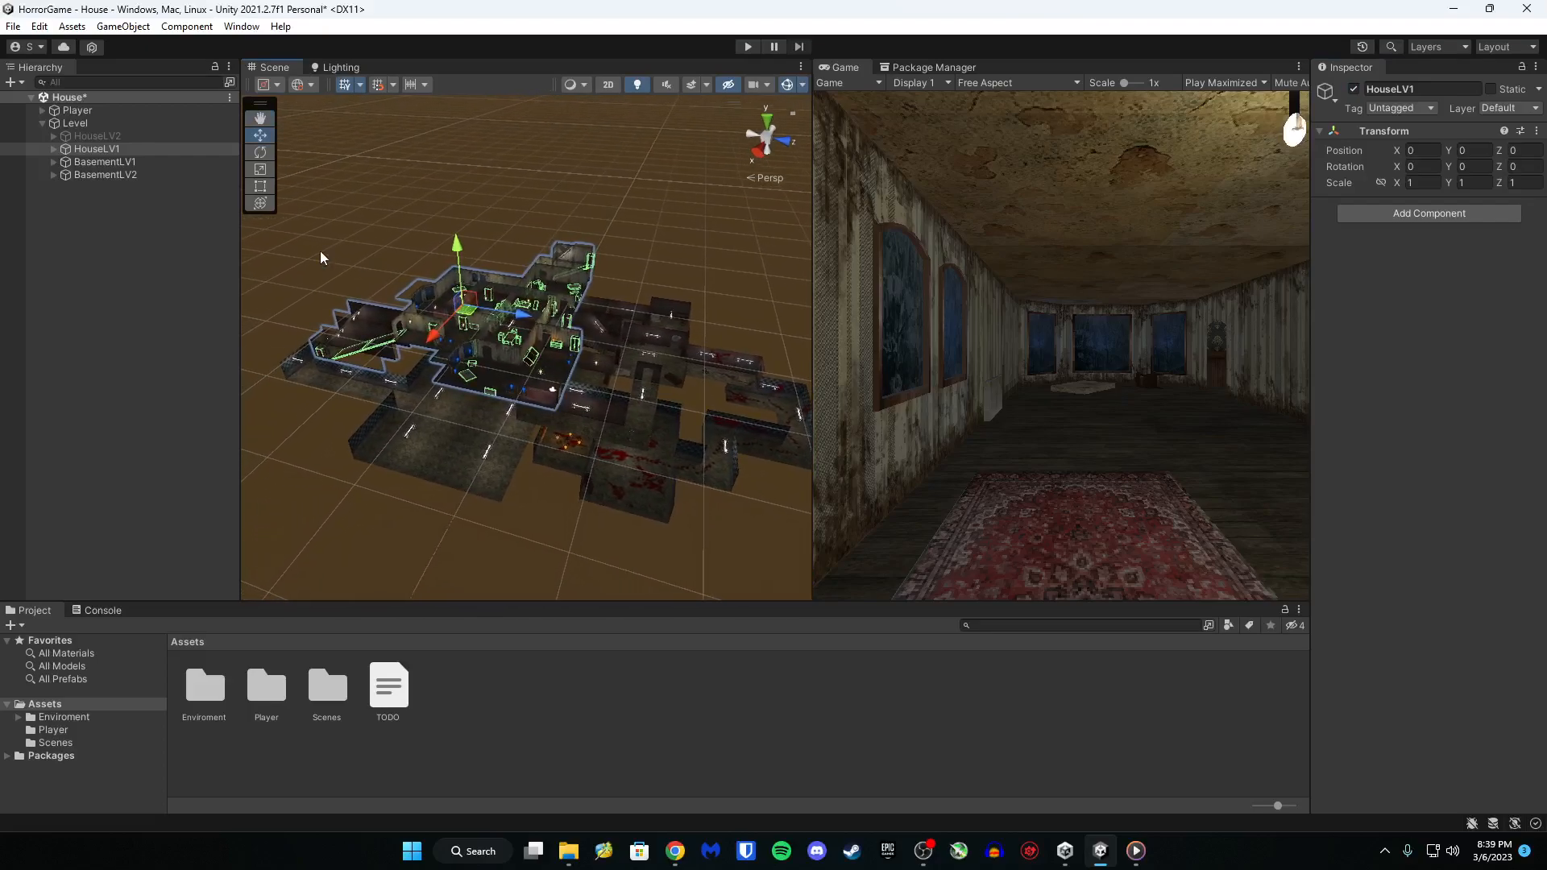
{"action": "left_click", "coordinate": [98, 136]}
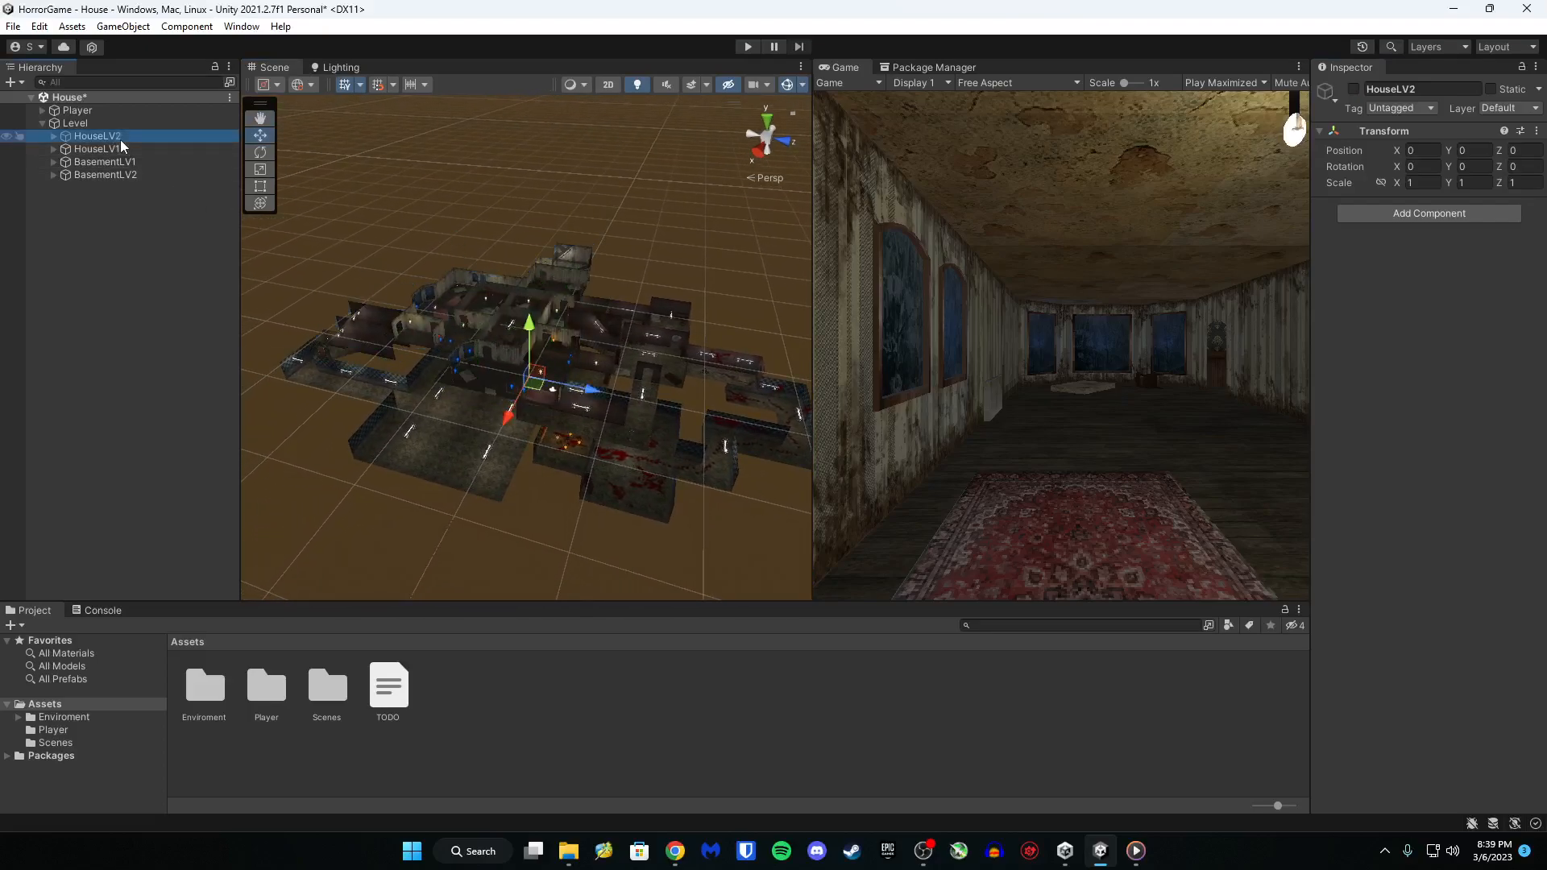
{"action": "left_click", "coordinate": [1353, 90]}
{"action": "left_click_drag", "start_coordinate": [489, 459], "coordinate": [891, 534], "text": "alt"}
{"action": "left_click", "coordinate": [563, 500]}
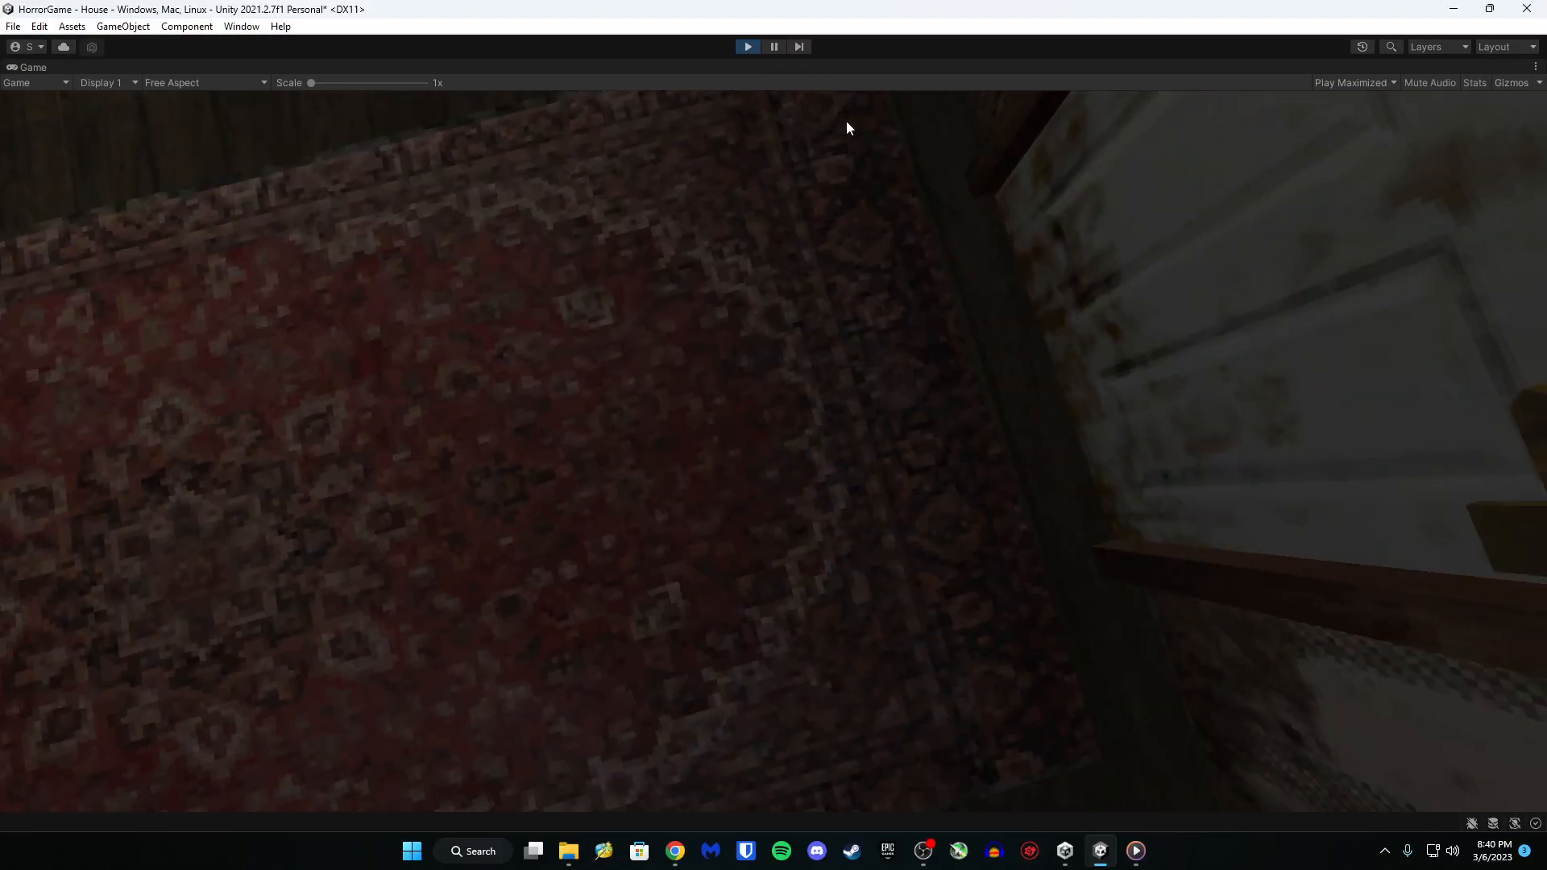
Walk through the basement rooms in play mode to examine their lamps, candle and lighting, and exit play mode
{"action": "left_click", "coordinate": [846, 123]}
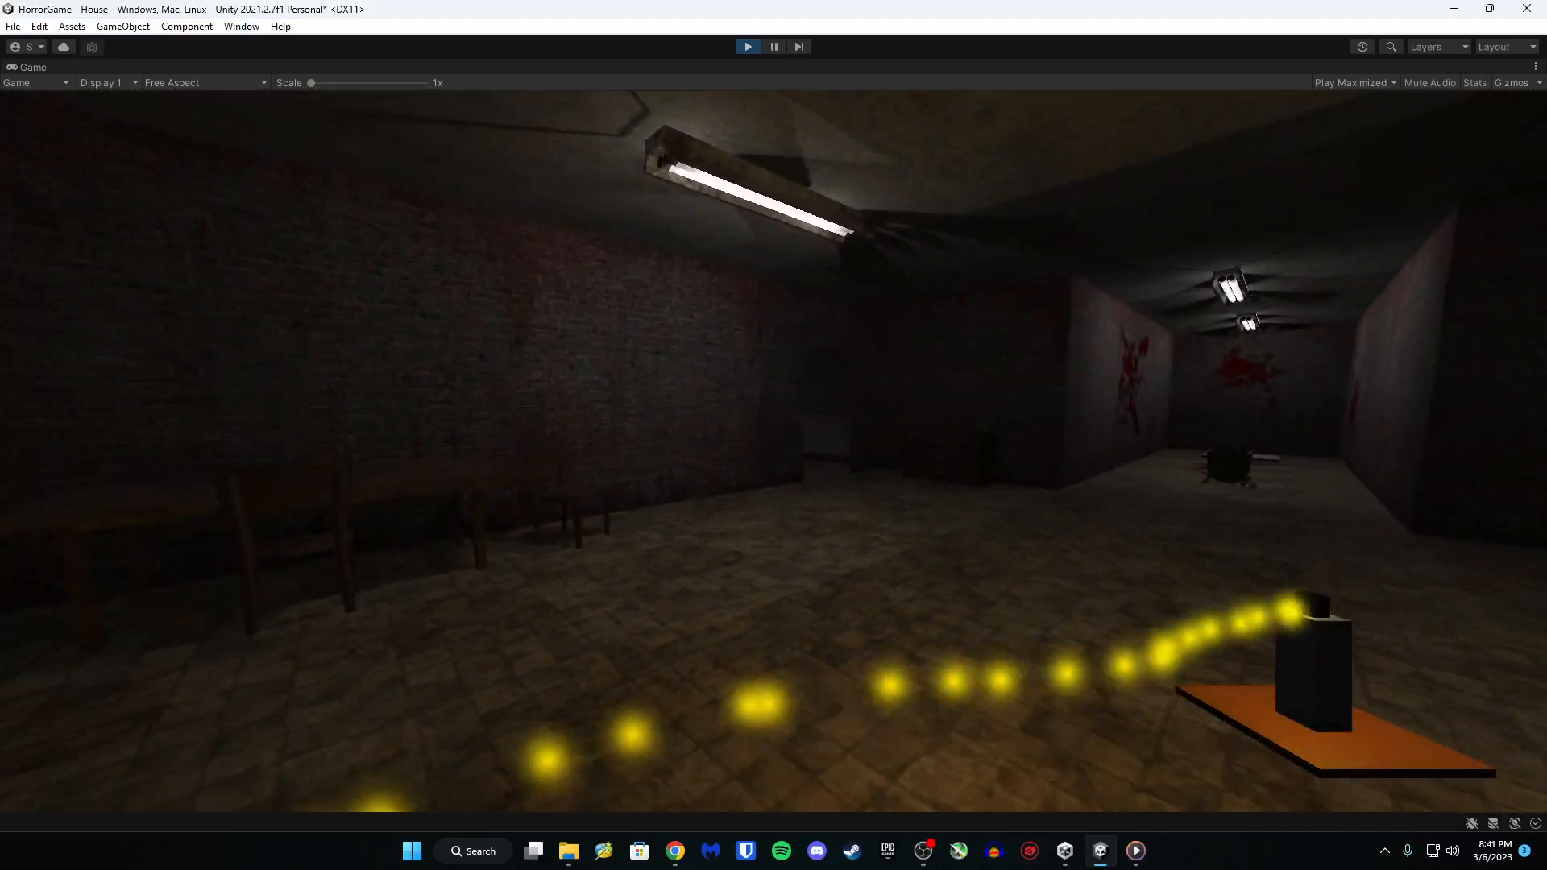
{"action": "key", "text": "w"}
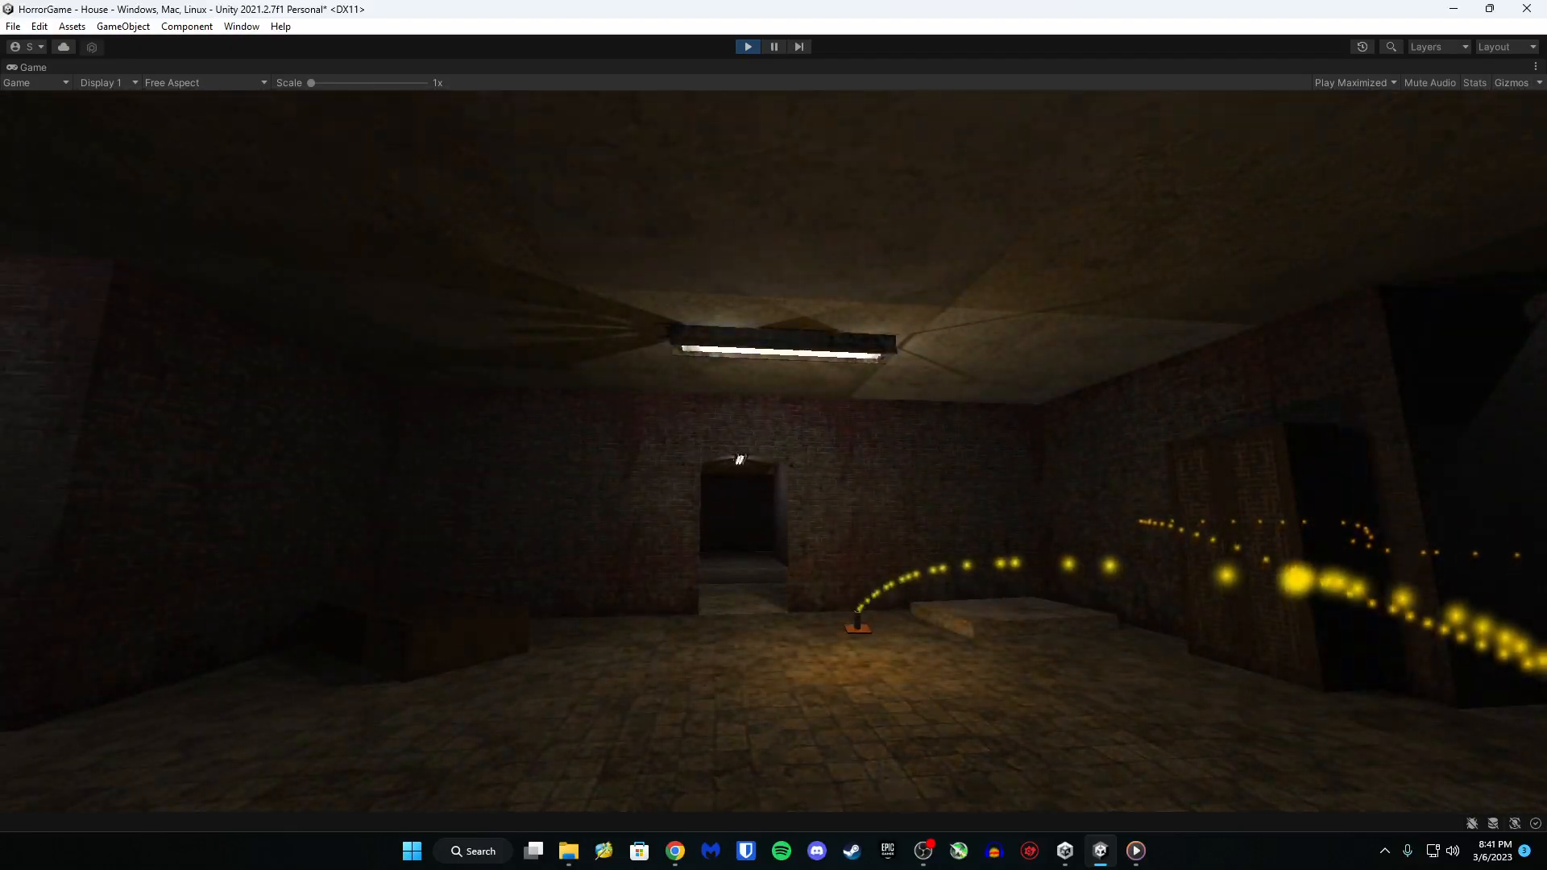
{"action": "key", "text": "w"}
{"action": "key", "text": "w"}
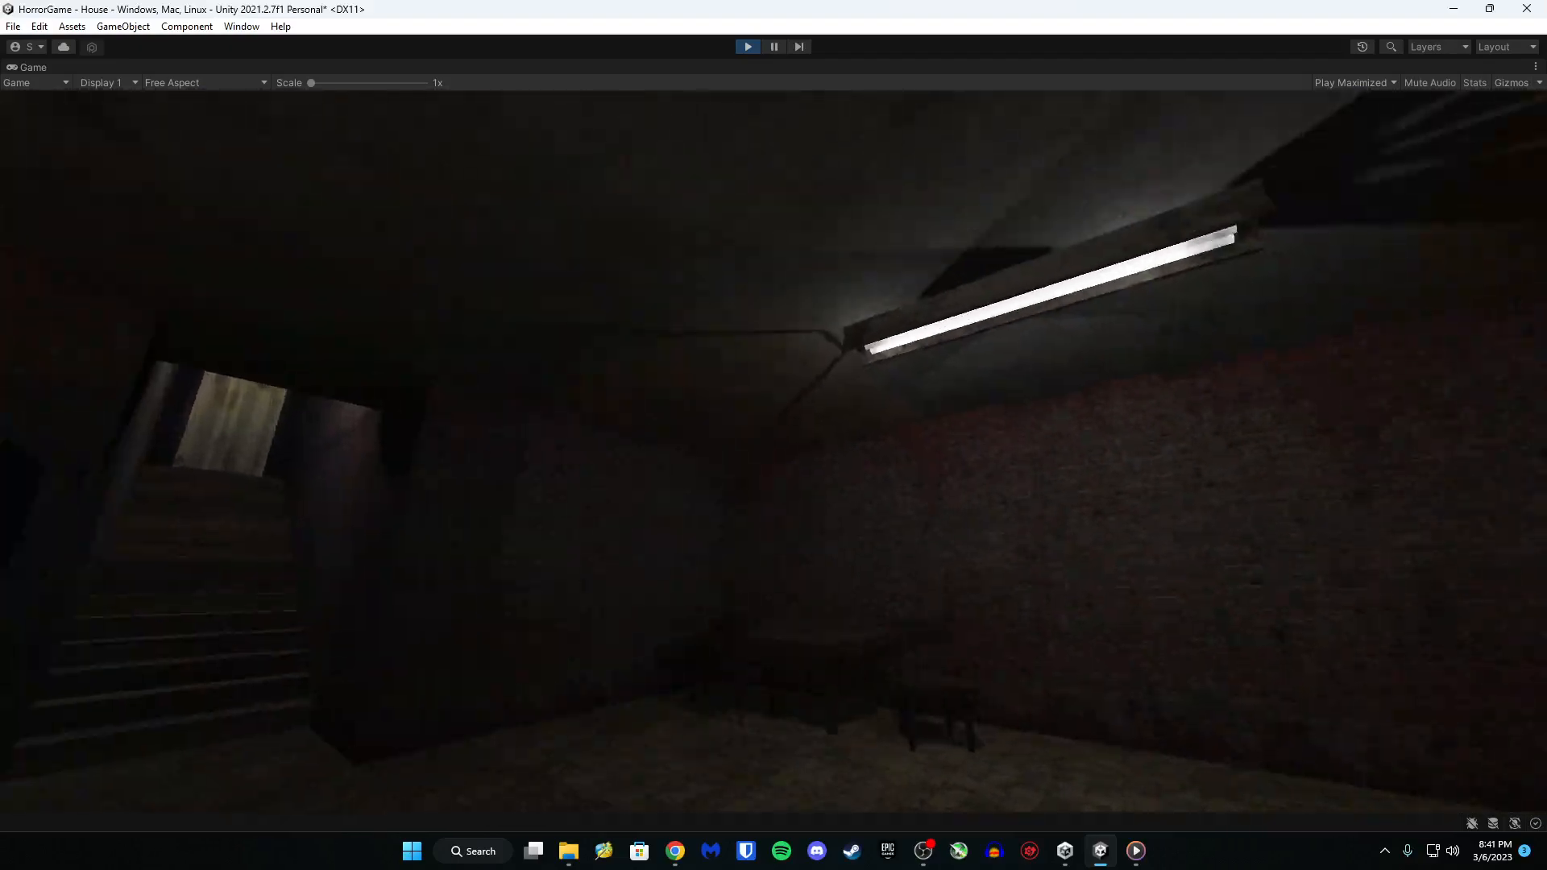
{"action": "key", "text": "s"}
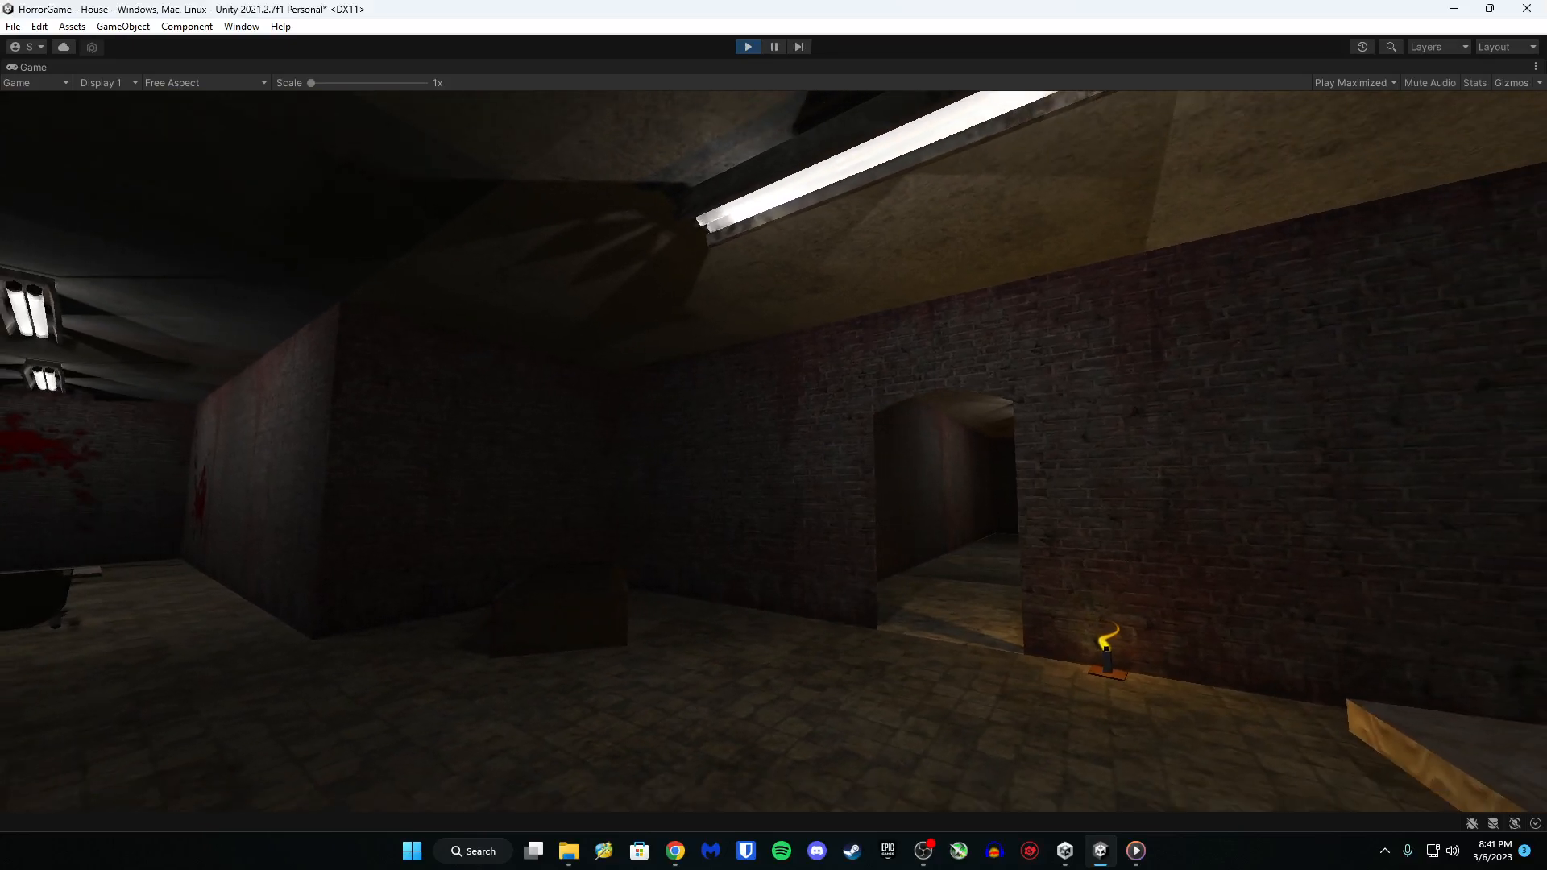
{"action": "key", "text": "Escape"}
{"action": "left_click", "coordinate": [1478, 601]}
{"action": "key", "text": "ctrl+p"}
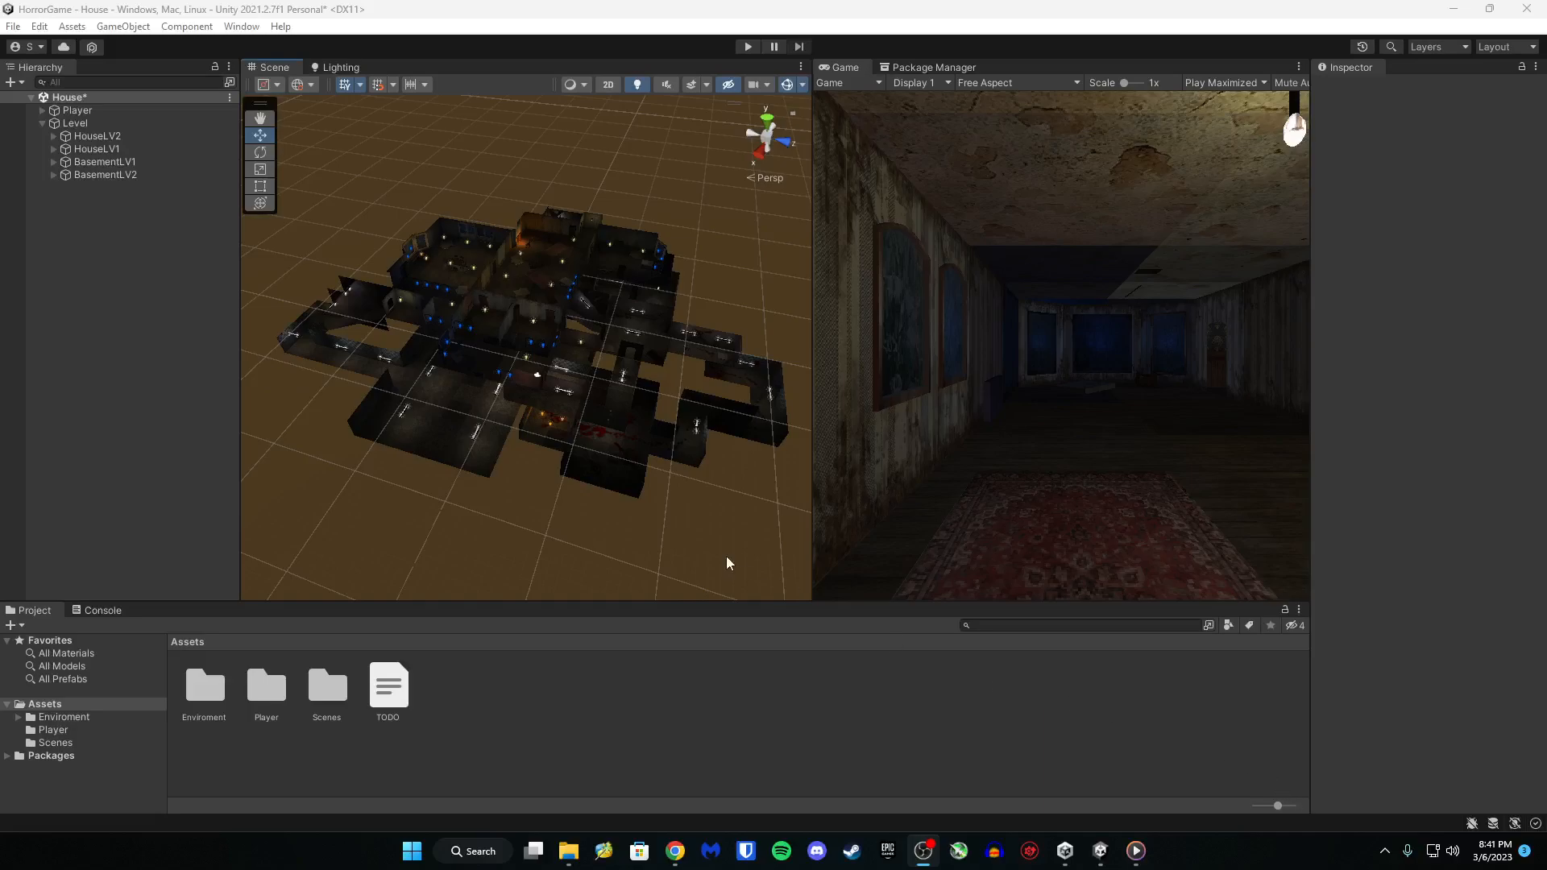
{"action": "left_click_drag", "start_coordinate": [727, 562], "coordinate": [847, 538], "text": "alt"}
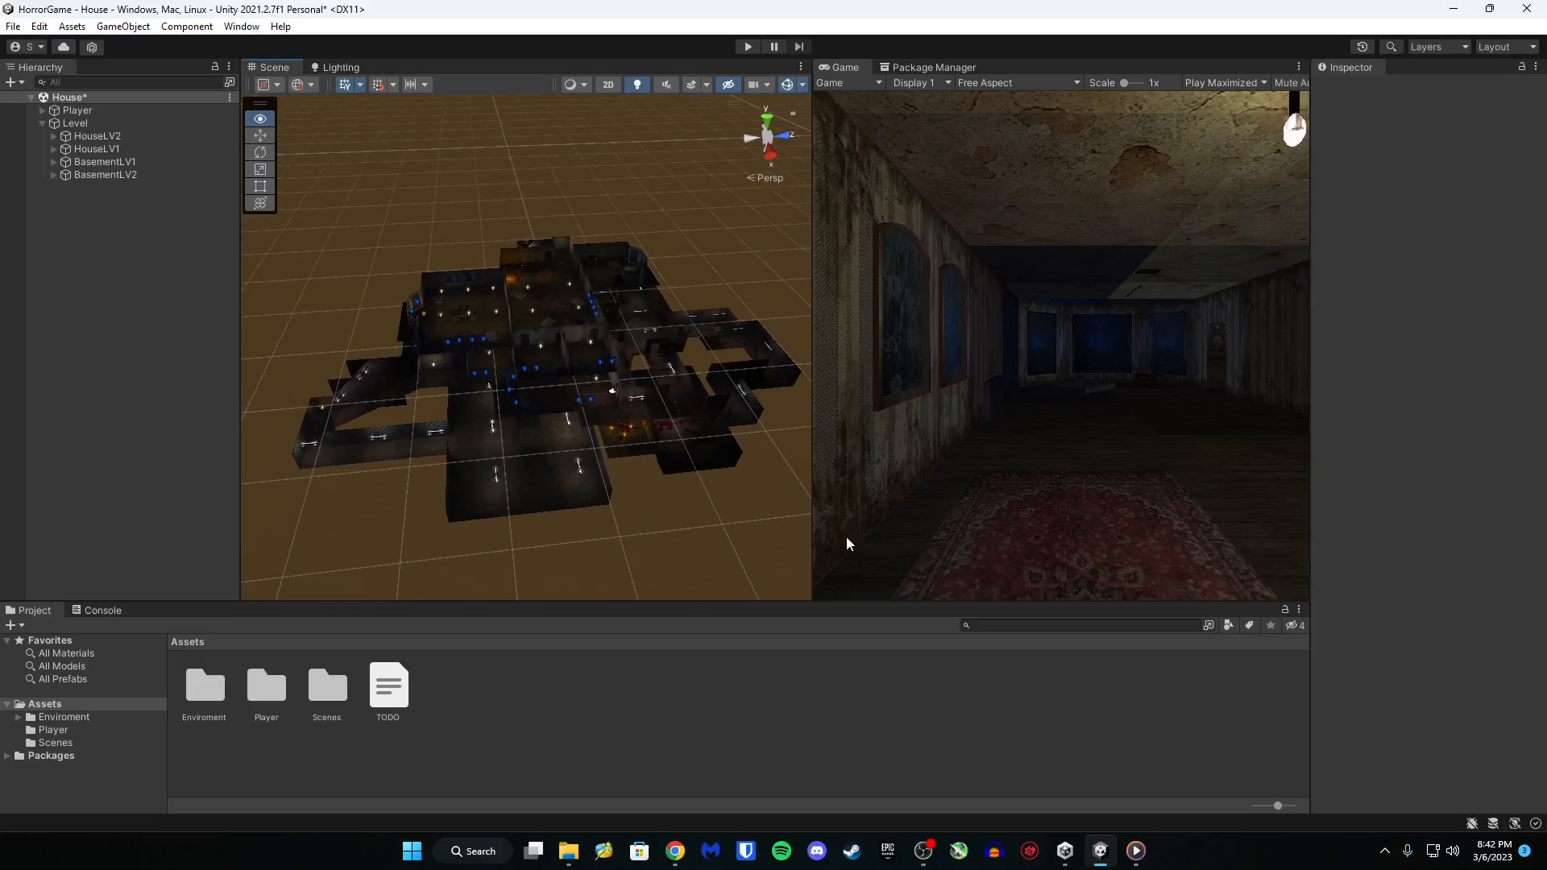
{"action": "left_click_drag", "start_coordinate": [655, 497], "coordinate": [1498, 541], "text": "alt"}
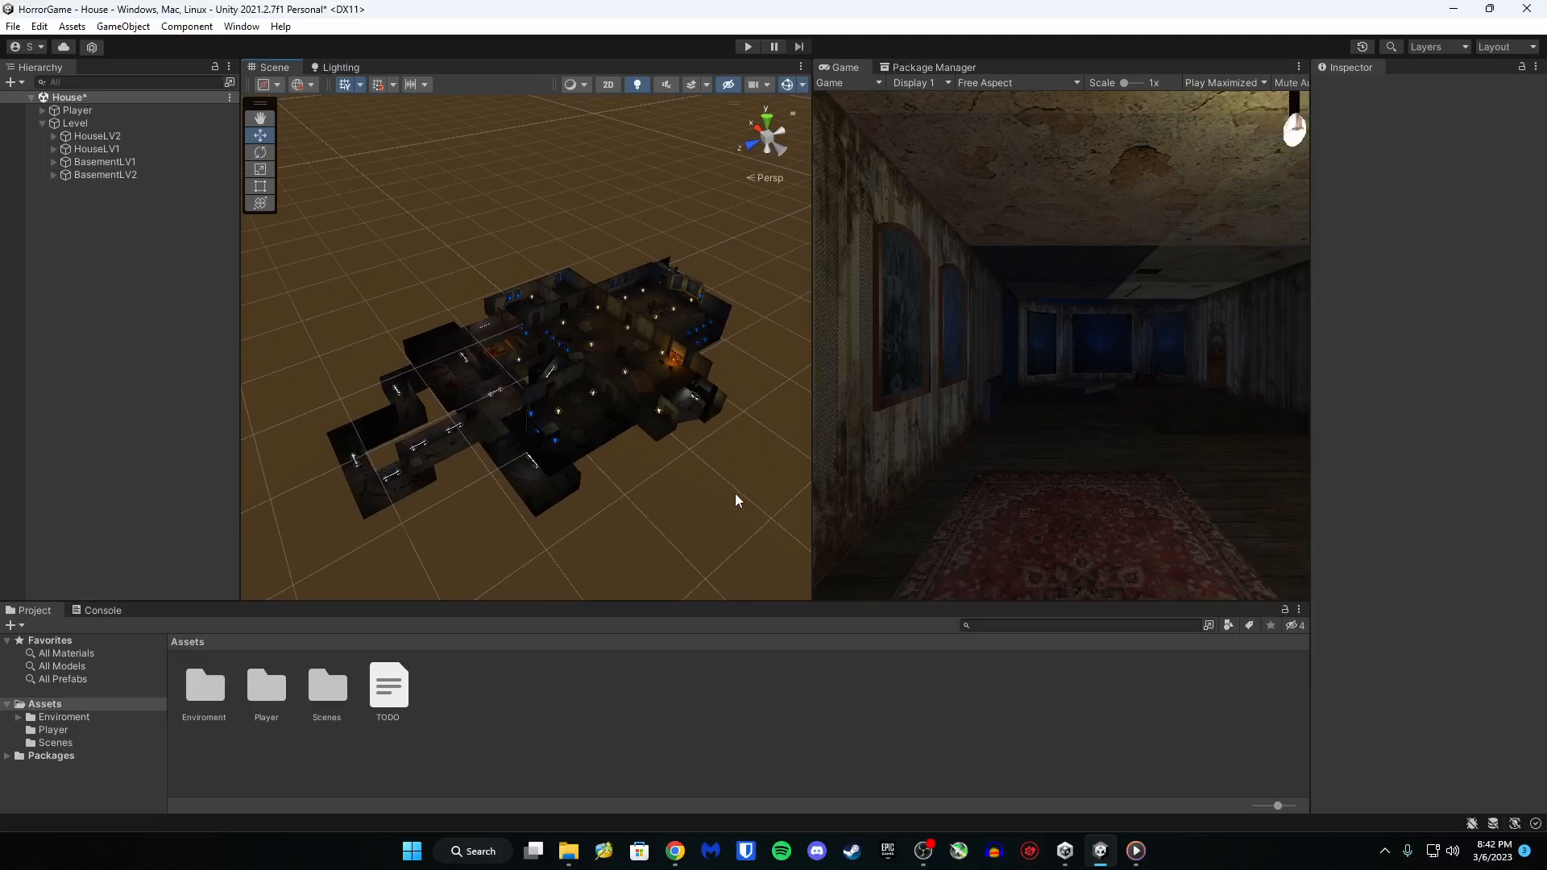
{"action": "left_click_drag", "start_coordinate": [729, 508], "coordinate": [726, 508], "text": "alt"}
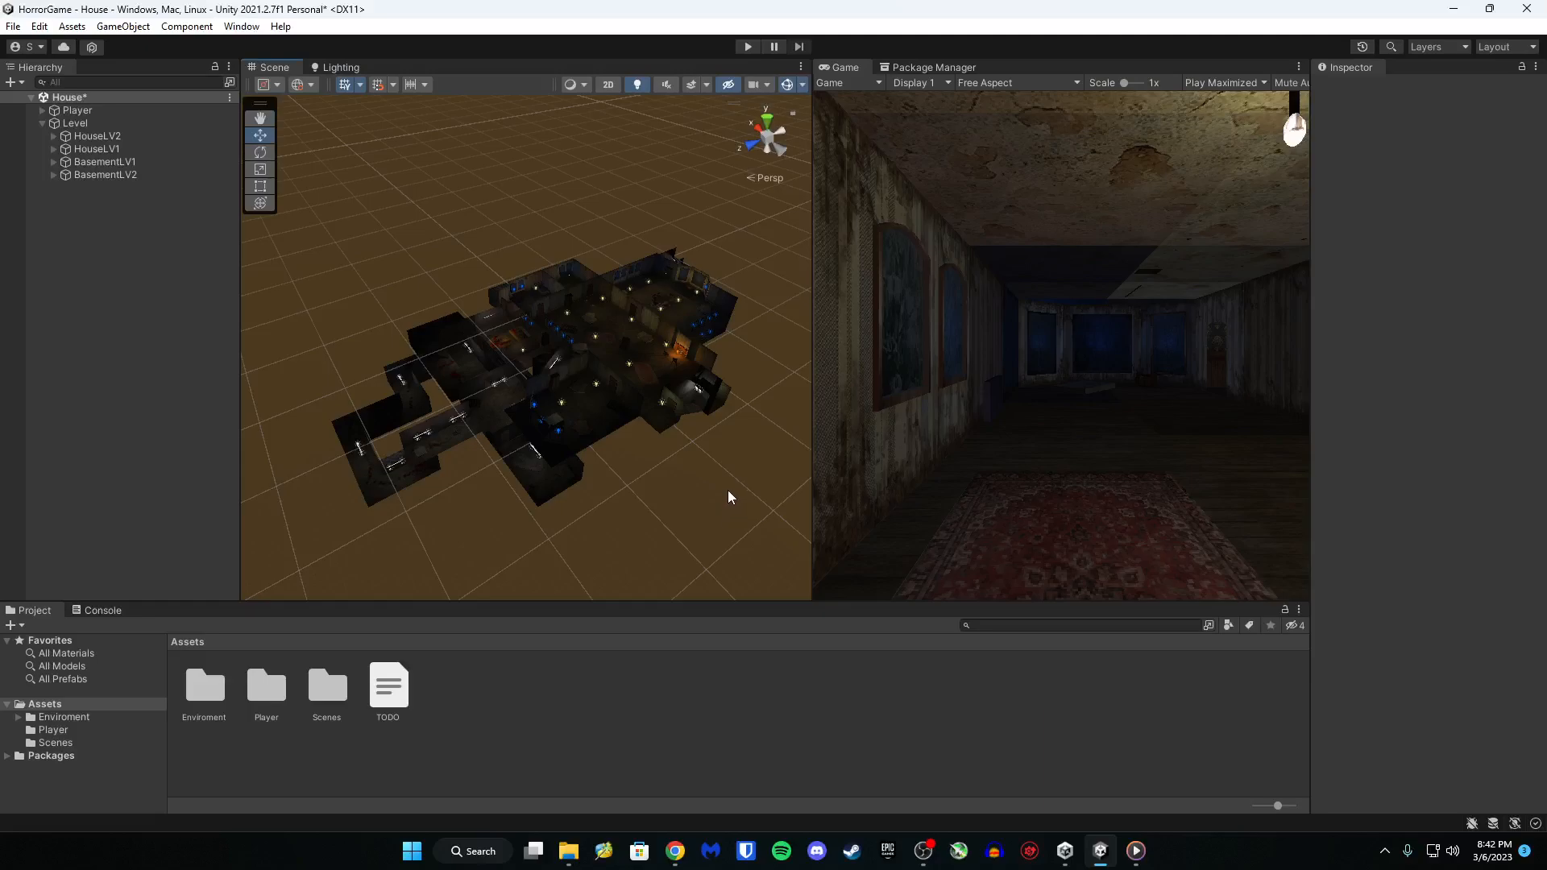
{"action": "left_click_drag", "start_coordinate": [728, 491], "coordinate": [1076, 486], "text": "alt"}
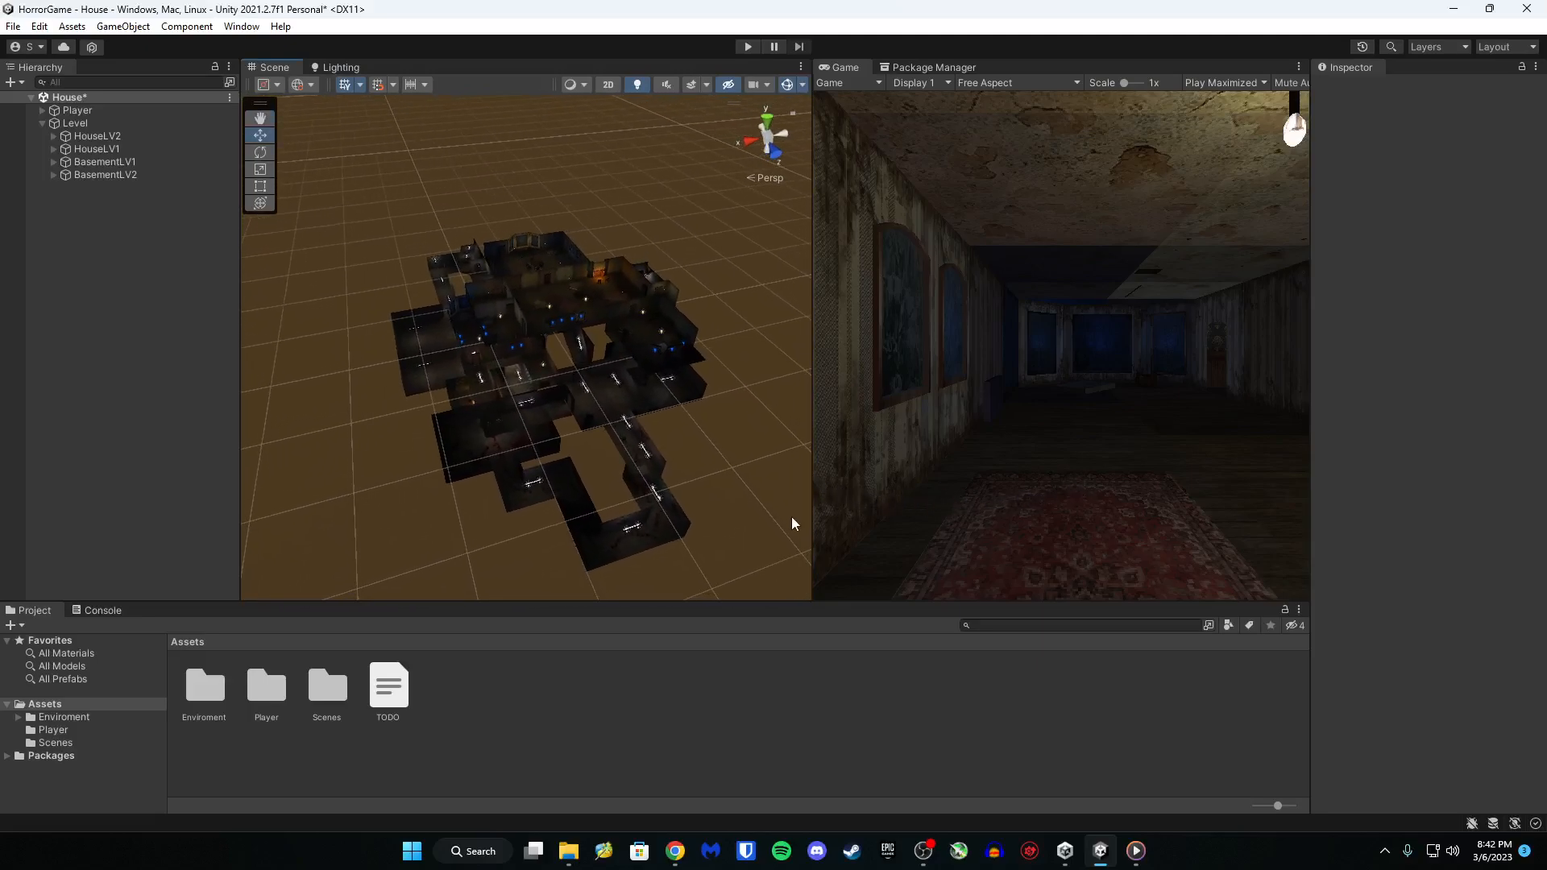